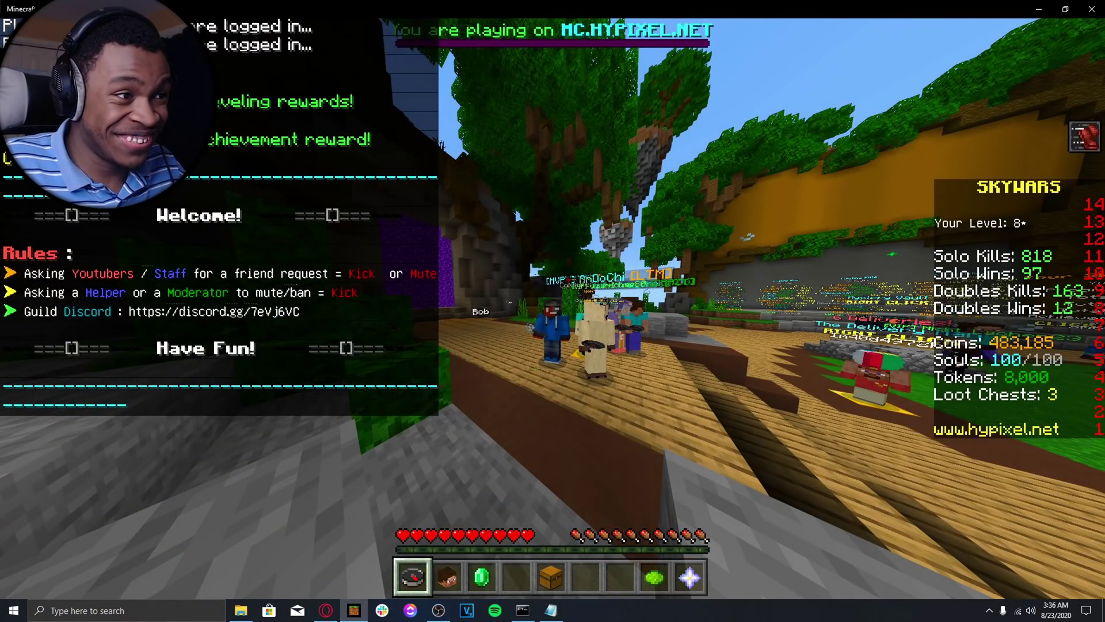
# - Run CheckNetIsolation LoopbackExempt -a for Microsoft.MinecraftUWP_8wekyb3d8bbwe in an administrator PowerShell, then close it
pyautogui.press('Escape')
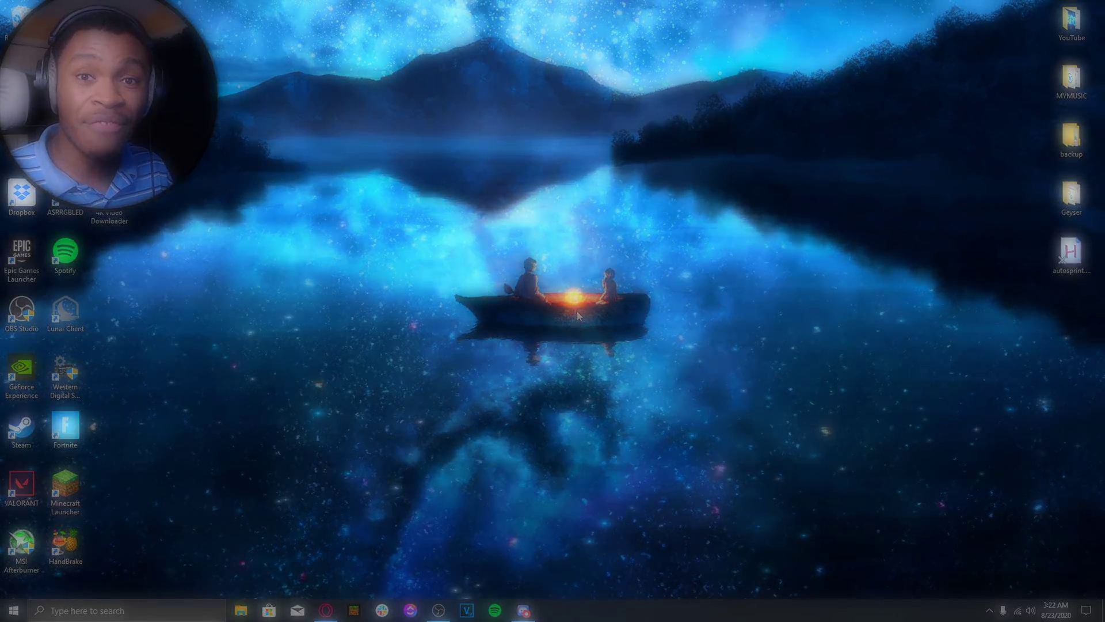
pyautogui.moveTo(493, 607)
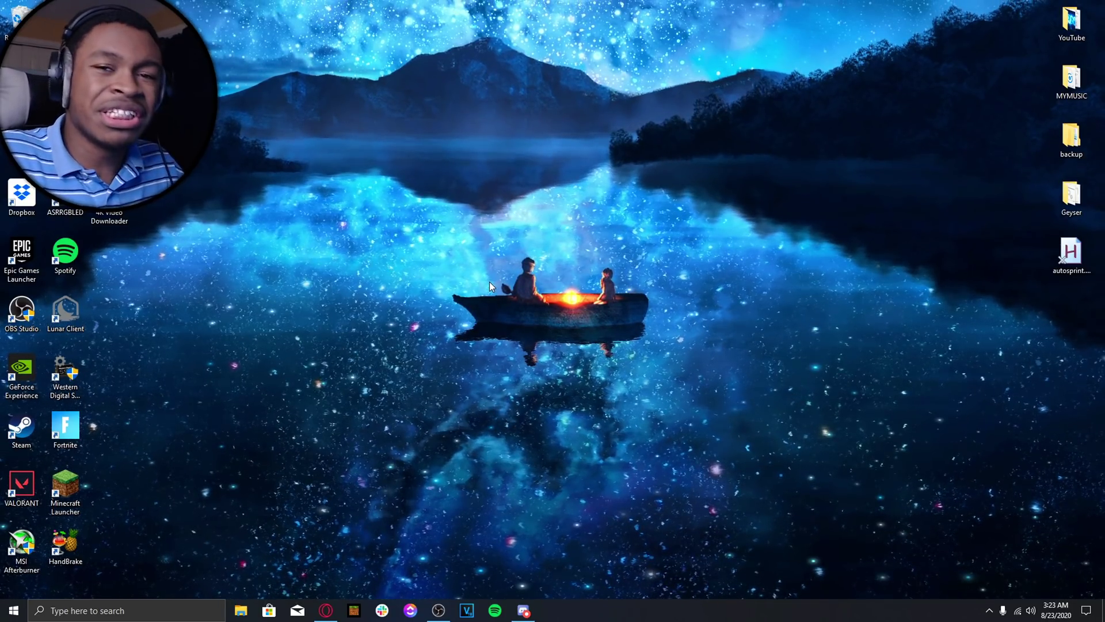
pyautogui.click(105, 611)
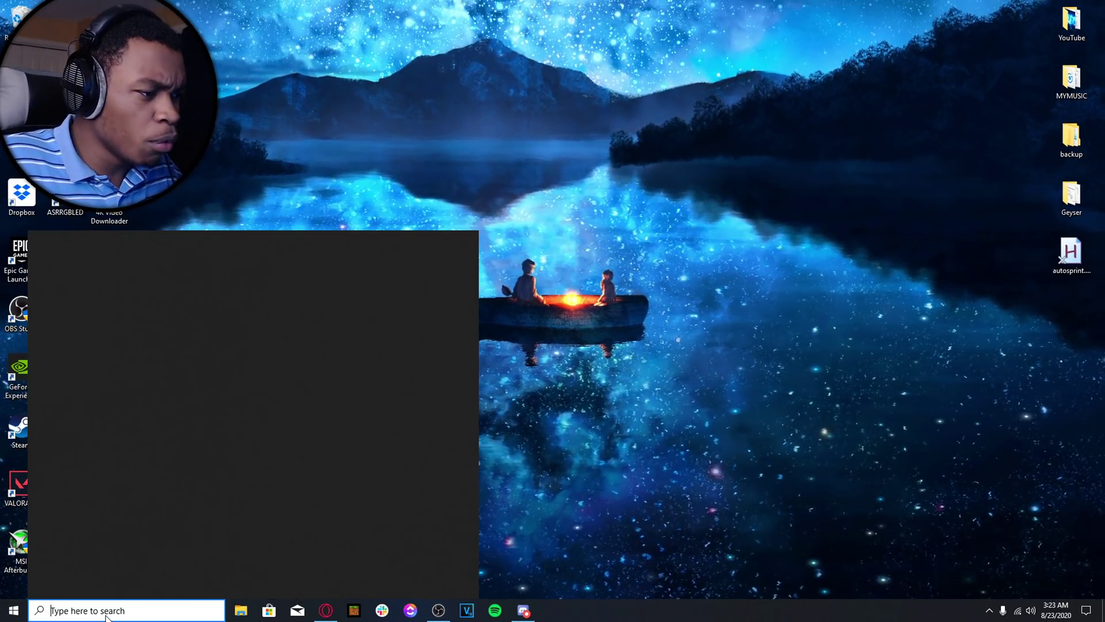
pyautogui.write('powersh')
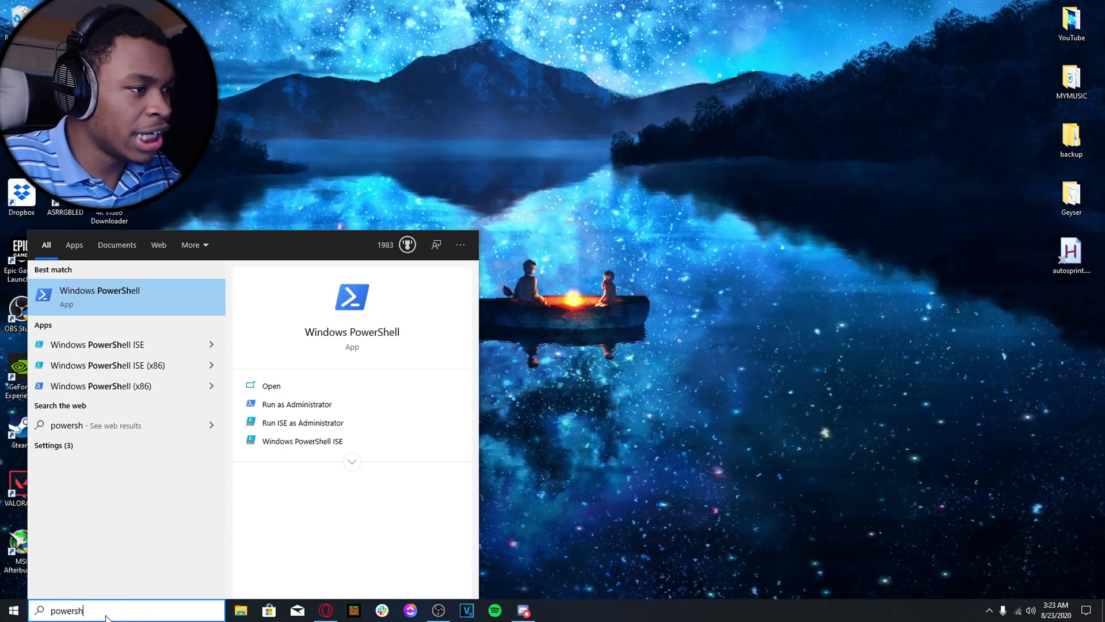
pyautogui.click(314, 404)
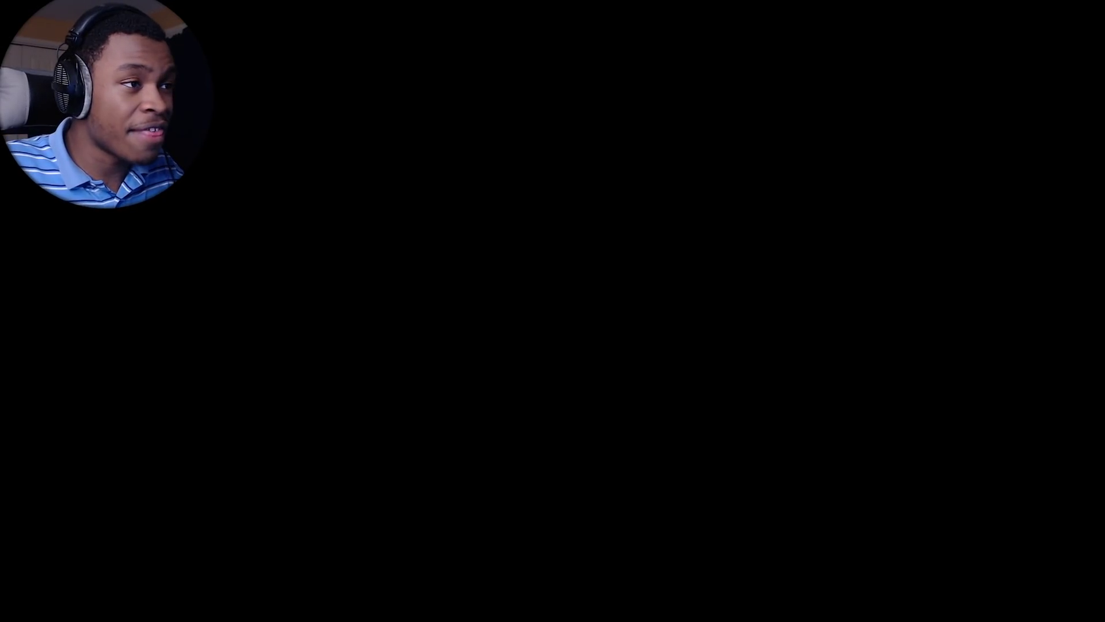
pyautogui.hotkey('alt', 'y')
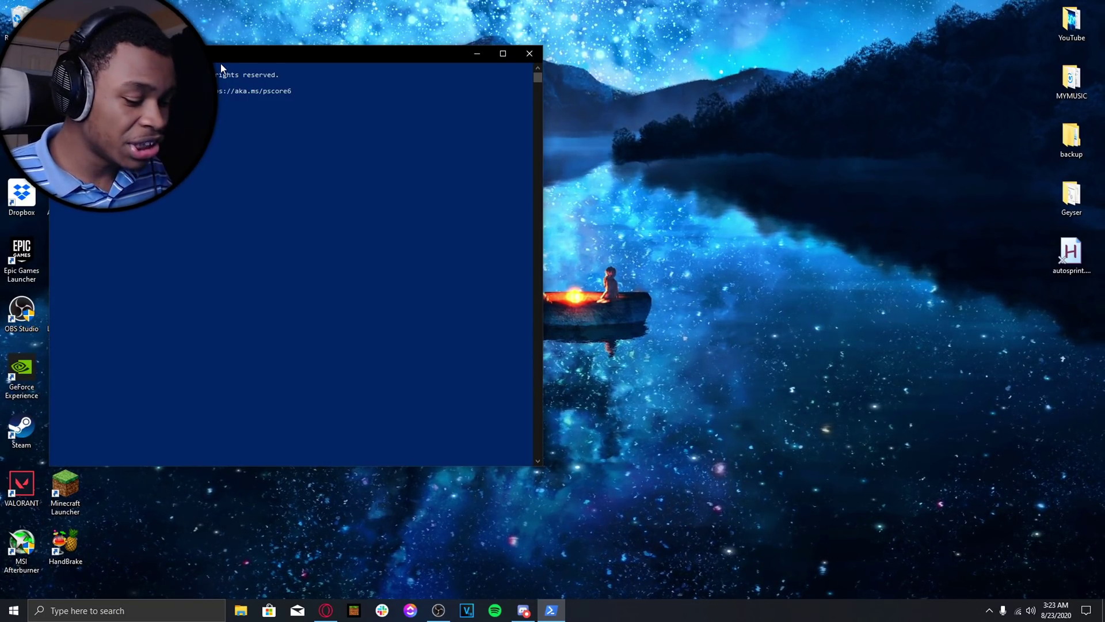
pyautogui.write('CheckNetIsolation LoopbackExempt -a -n="Microsoft.MinecraftUWP_8wekyb3d8bbwe"')
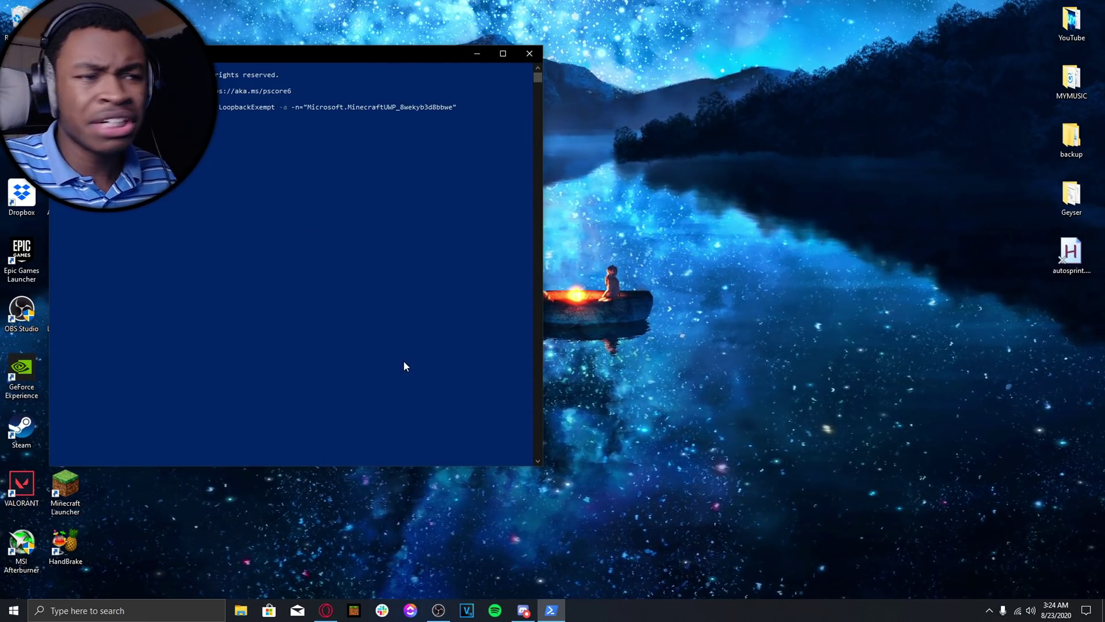
pyautogui.hotkey('alt', 'F4')
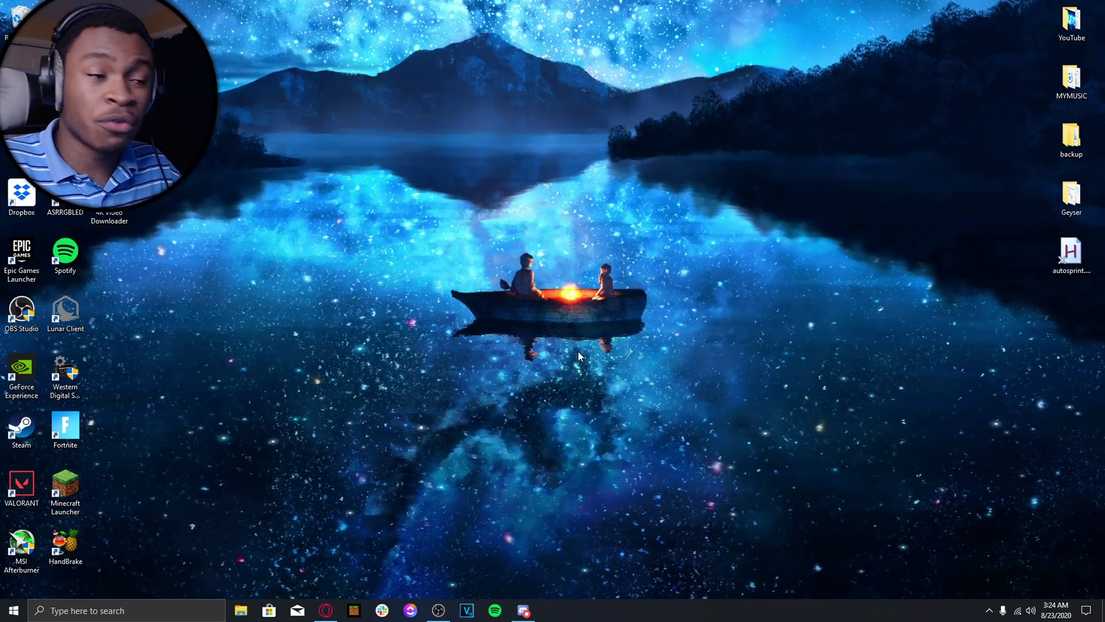
# - Create a desktop folder named 'Java Servers' and drag it up near the boat
pyautogui.rightClick(559, 334)
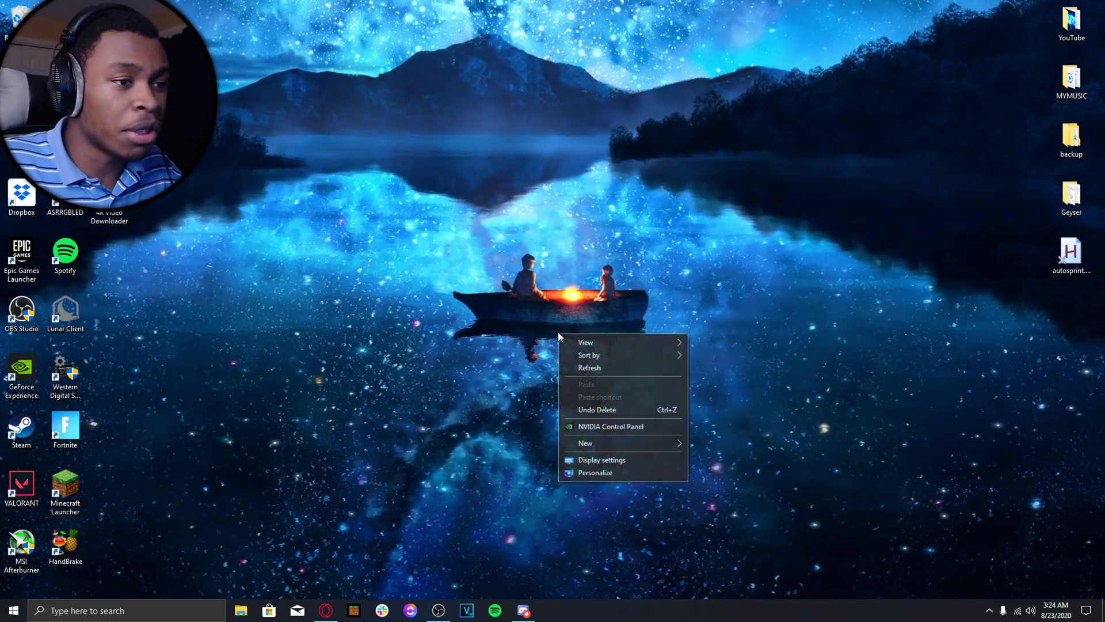
pyautogui.moveTo(610, 444)
pyautogui.click(734, 444)
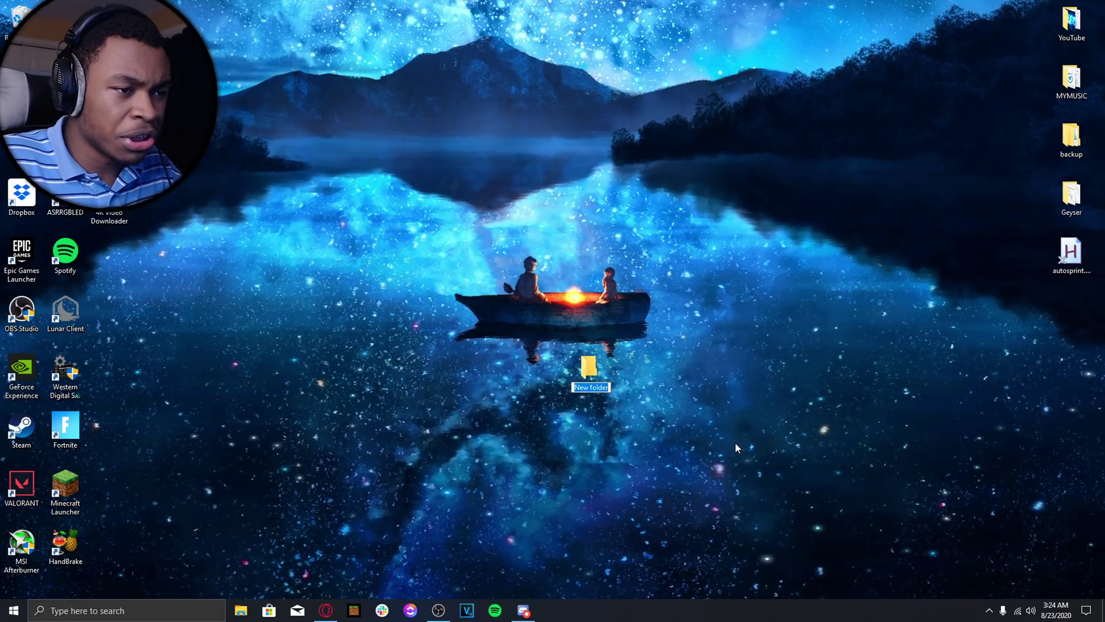
pyautogui.write('Java Sserve')
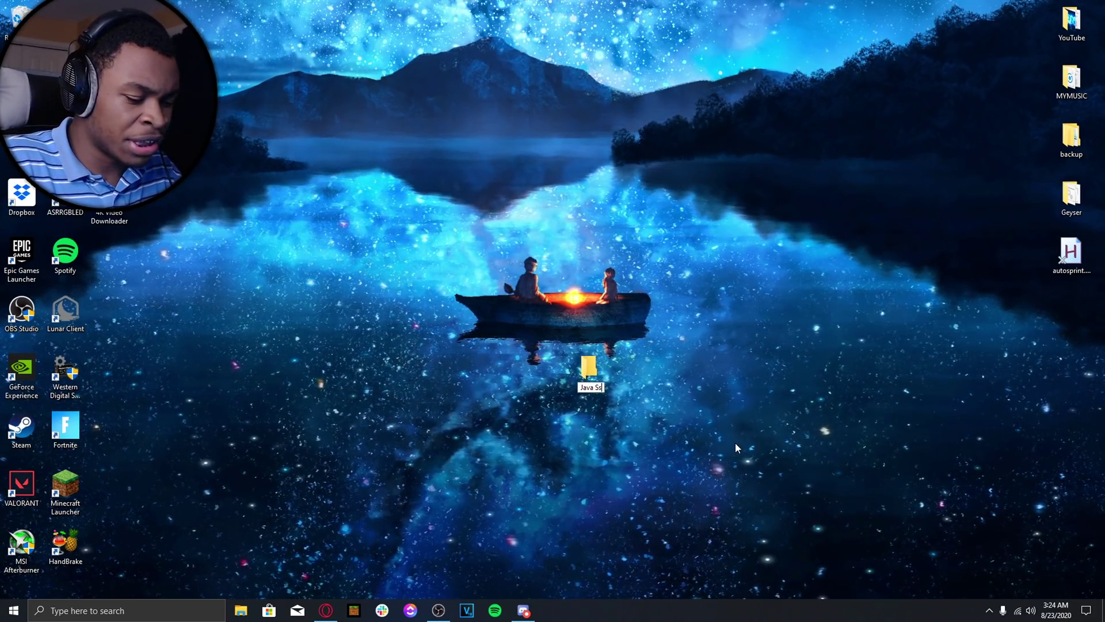
pyautogui.press('BackSpace')
pyautogui.press('BackSpace')
pyautogui.press('BackSpace')
pyautogui.press('BackSpace')
pyautogui.press('BackSpace')
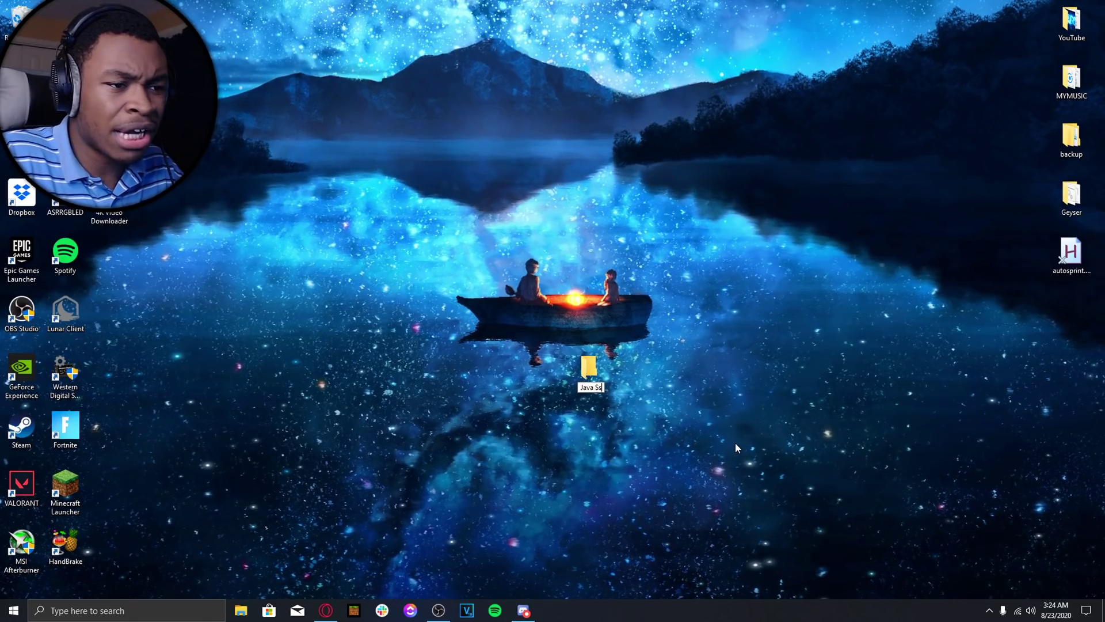
pyautogui.write('ervers')
pyautogui.press('Return')
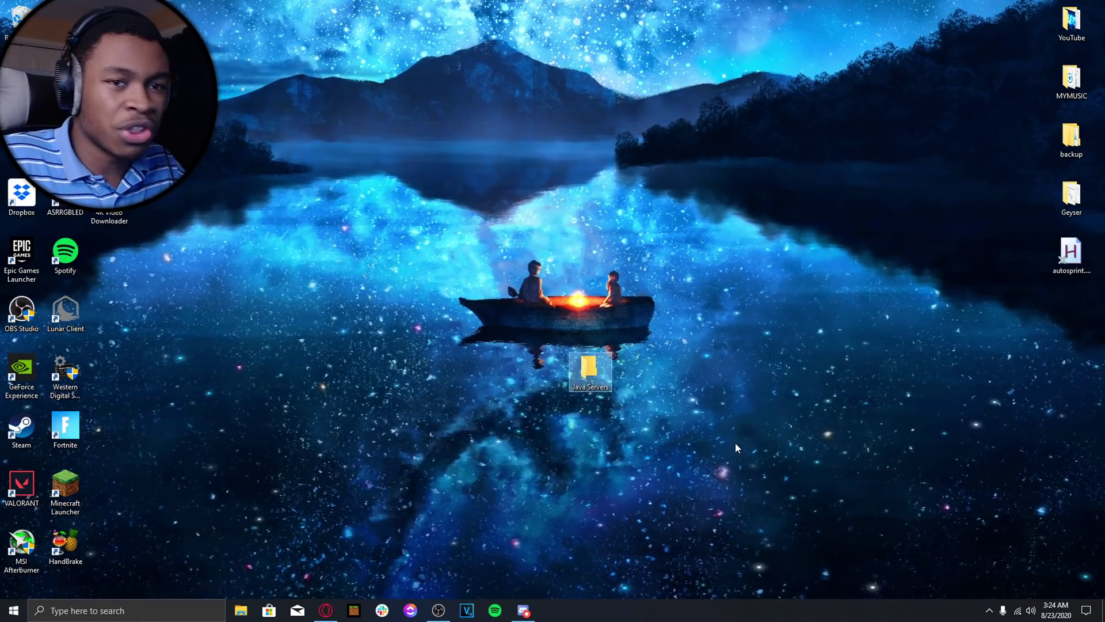
pyautogui.moveTo(589, 368); pyautogui.dragTo(721, 261)
pyautogui.click(632, 233)
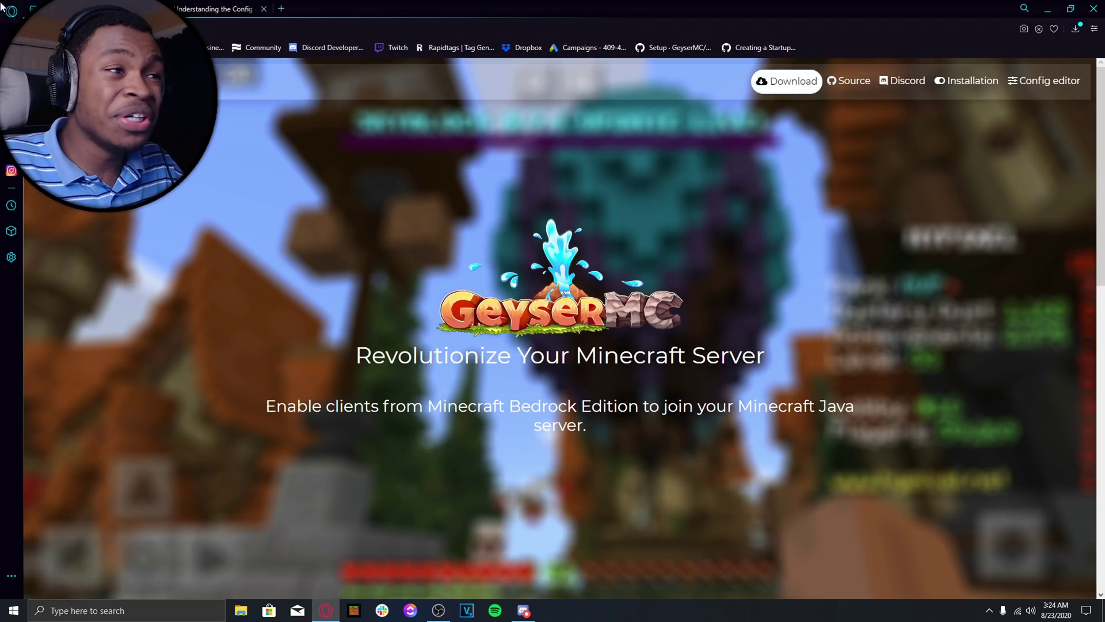
# - Download Geyser.jar from the GeyserMC builds page and save it into Desktop > Java Servers
pyautogui.click(197, 27)
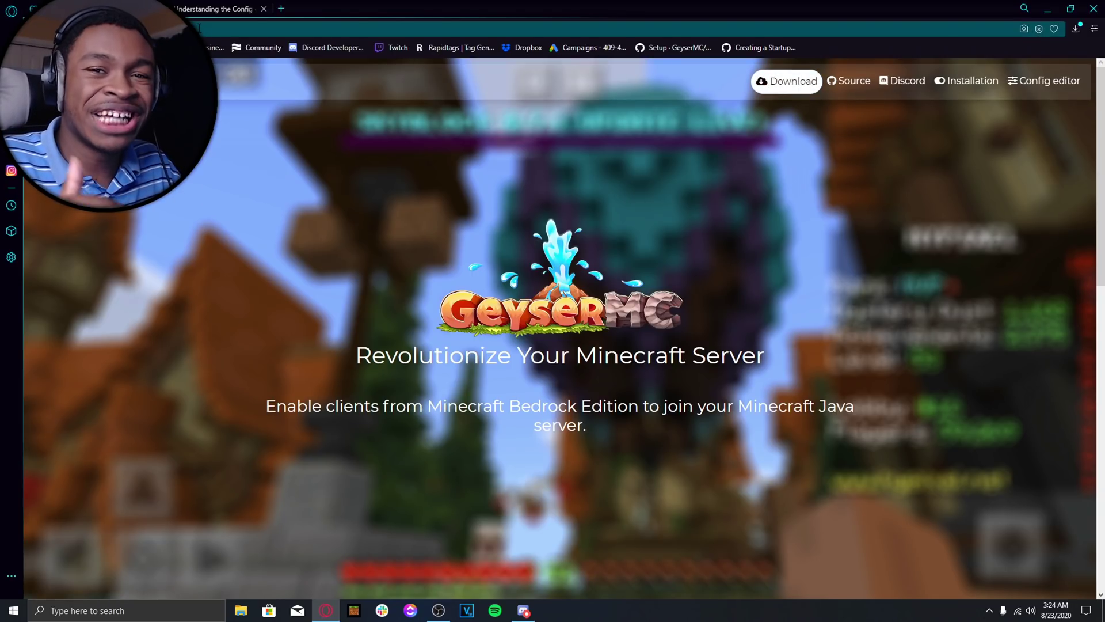
pyautogui.click(787, 80)
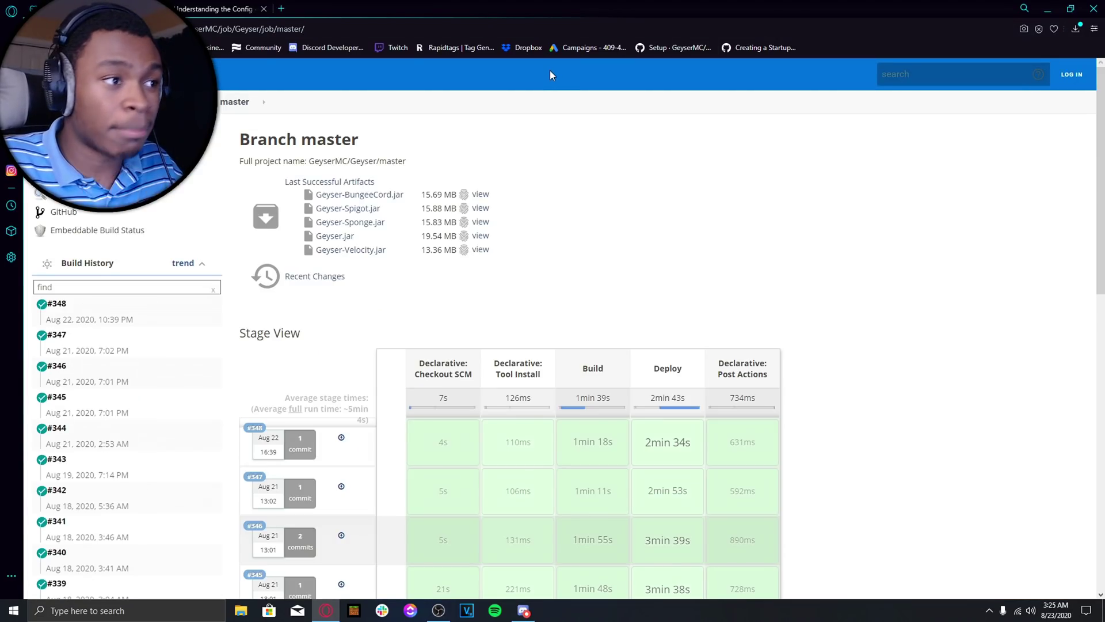
pyautogui.click(343, 238)
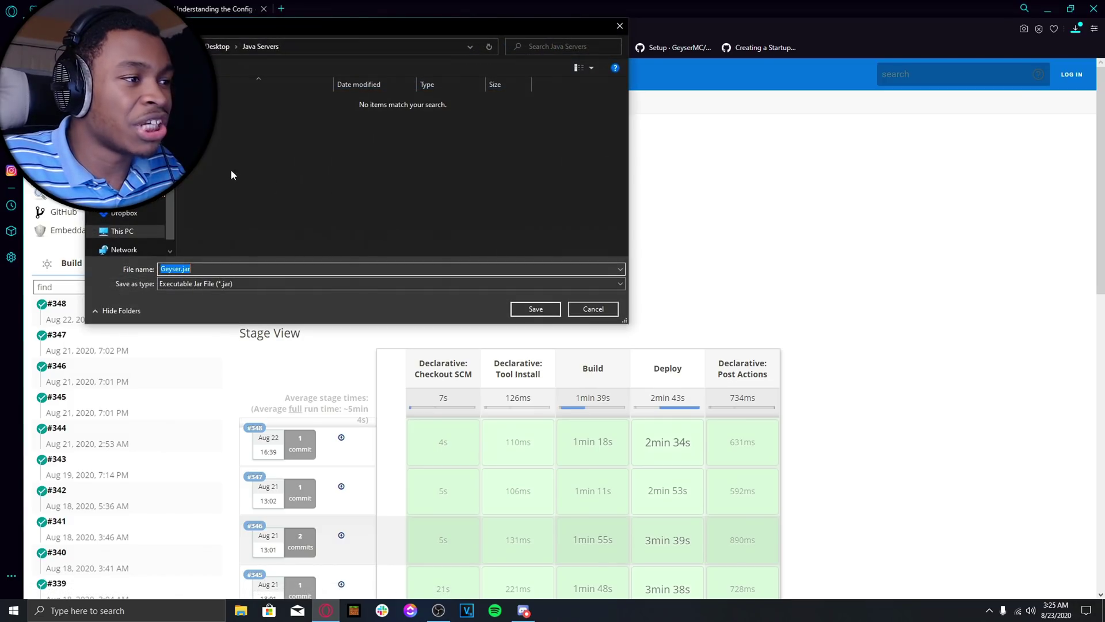
pyautogui.moveTo(266, 23); pyautogui.dragTo(316, 34)
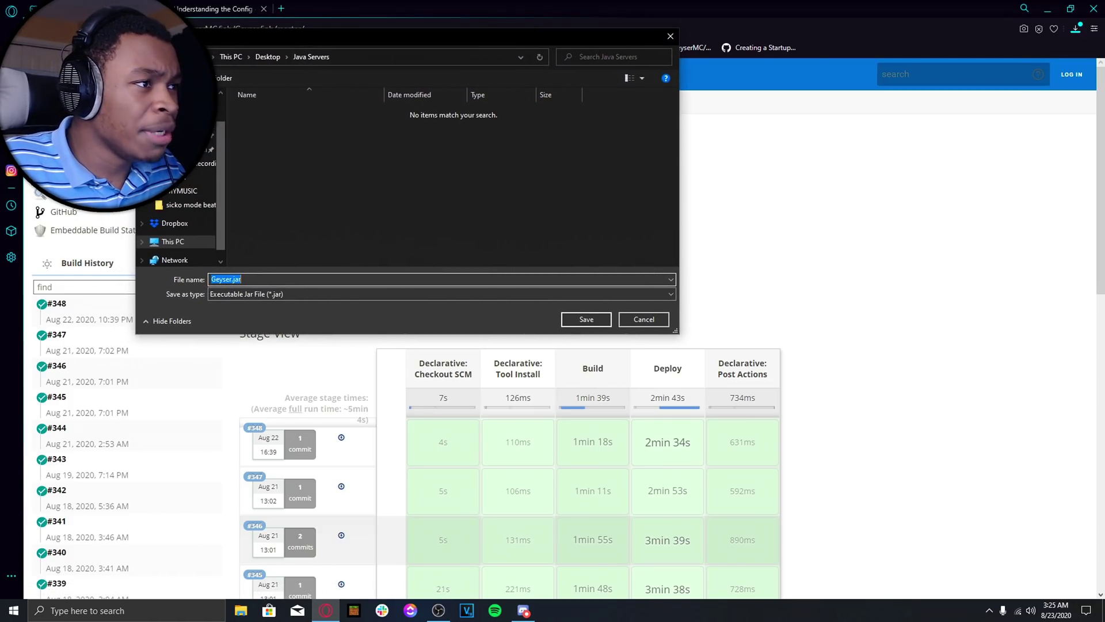
pyautogui.hotkey('alt', 'Up')
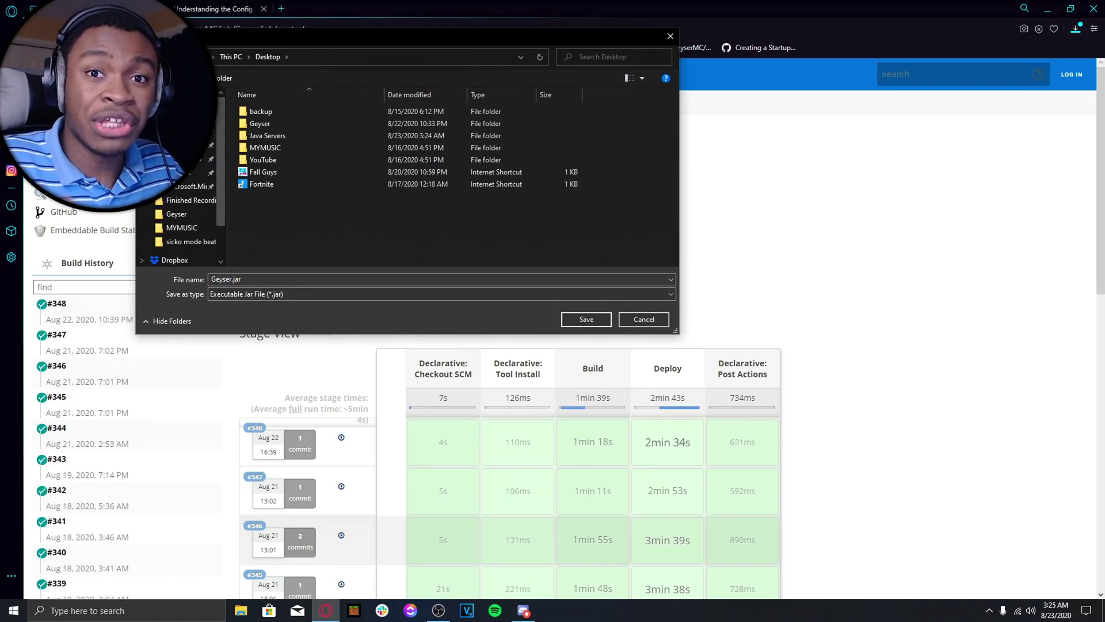
pyautogui.moveTo(301, 39); pyautogui.dragTo(637, 61)
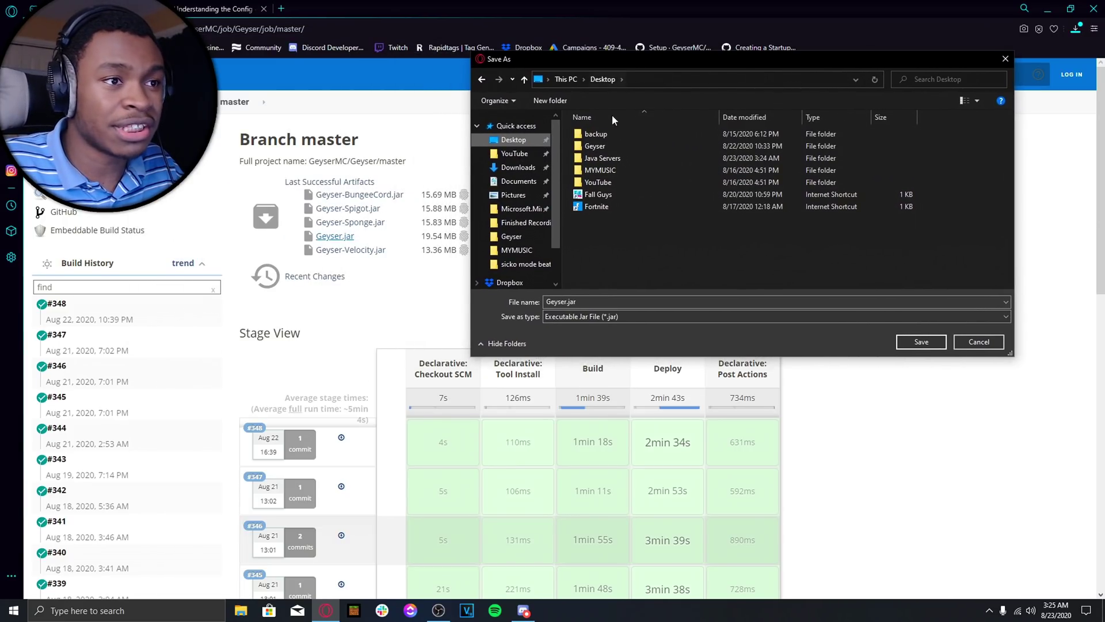
pyautogui.doubleClick(606, 157)
pyautogui.click(922, 342)
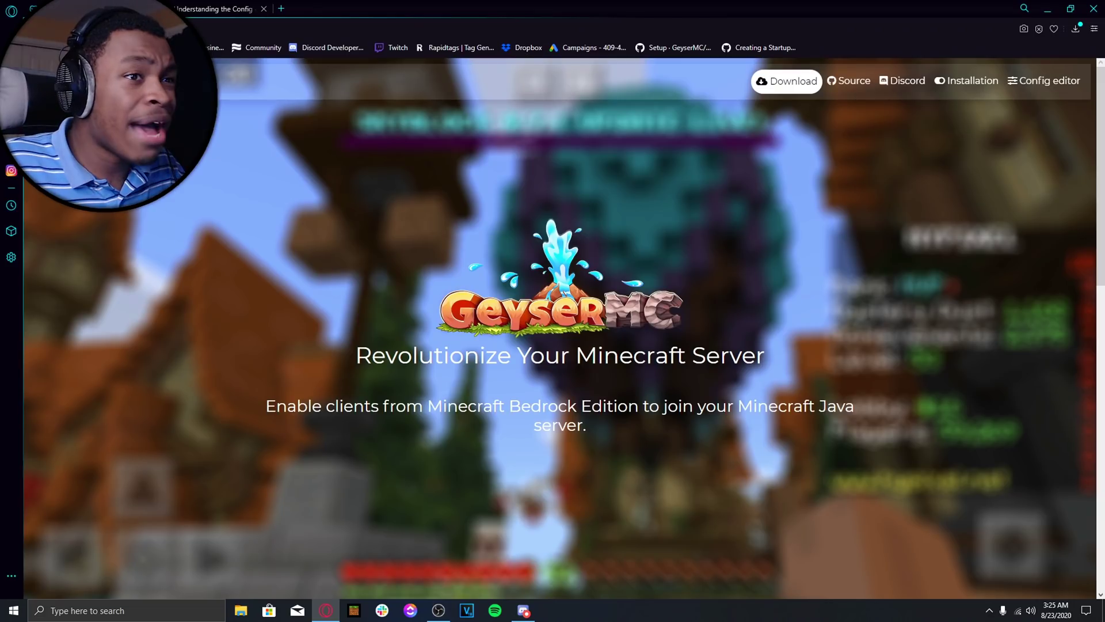
# - Go to the Geyser wiki Setup page and highlight the Standalone Setup instructions
pyautogui.click(969, 82)
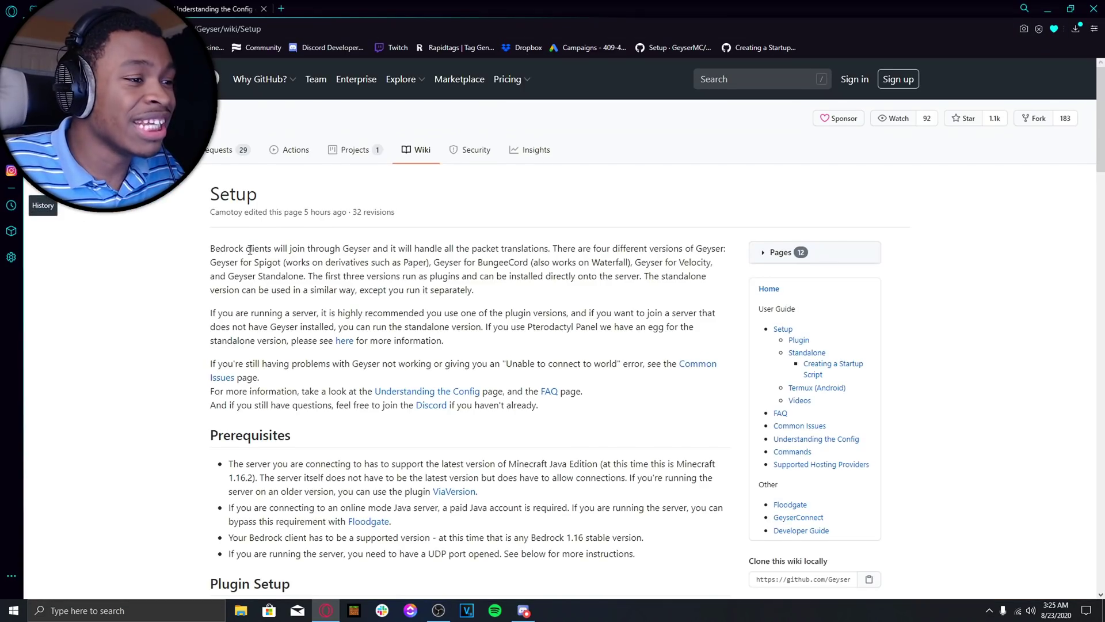
pyautogui.scroll(-4, 250, 249)
pyautogui.scroll(2, 204, 394)
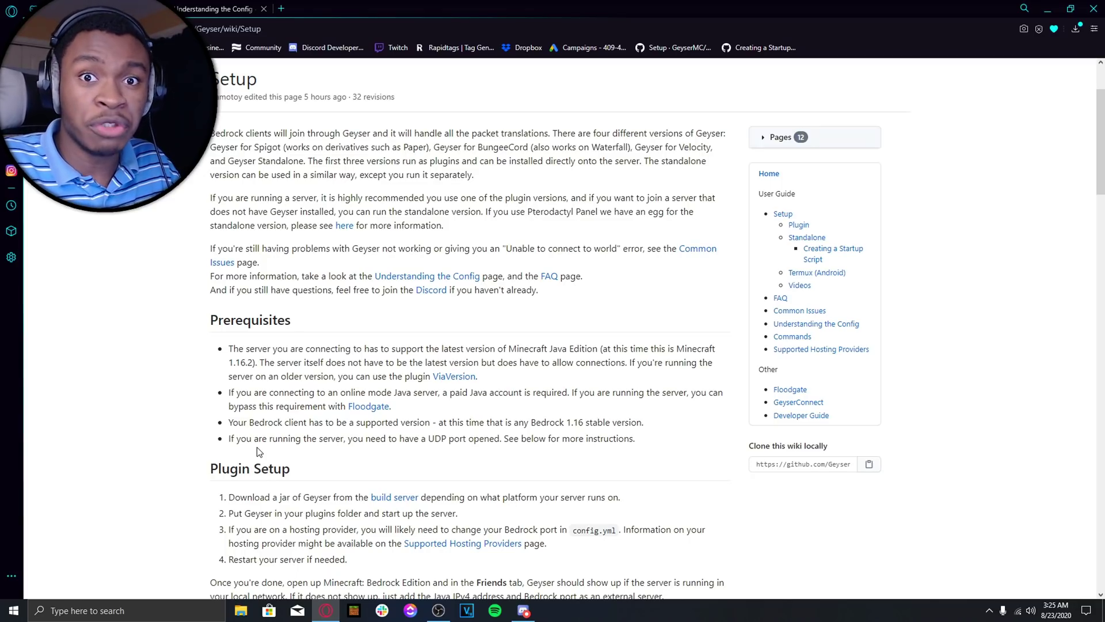
pyautogui.scroll(-1, 219, 443)
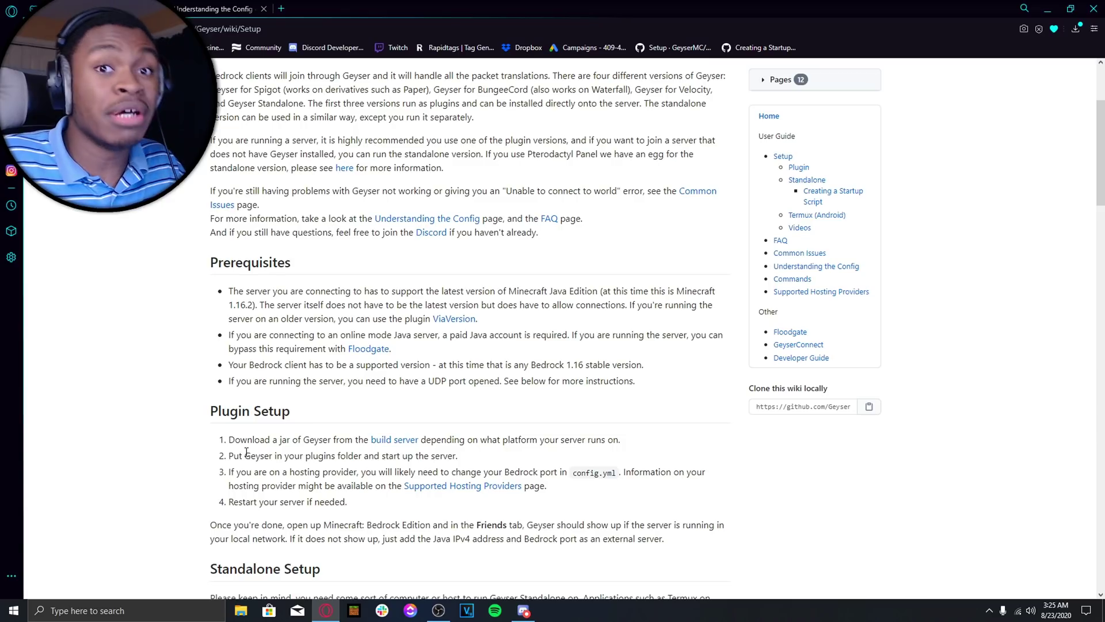
pyautogui.scroll(-5, 246, 452)
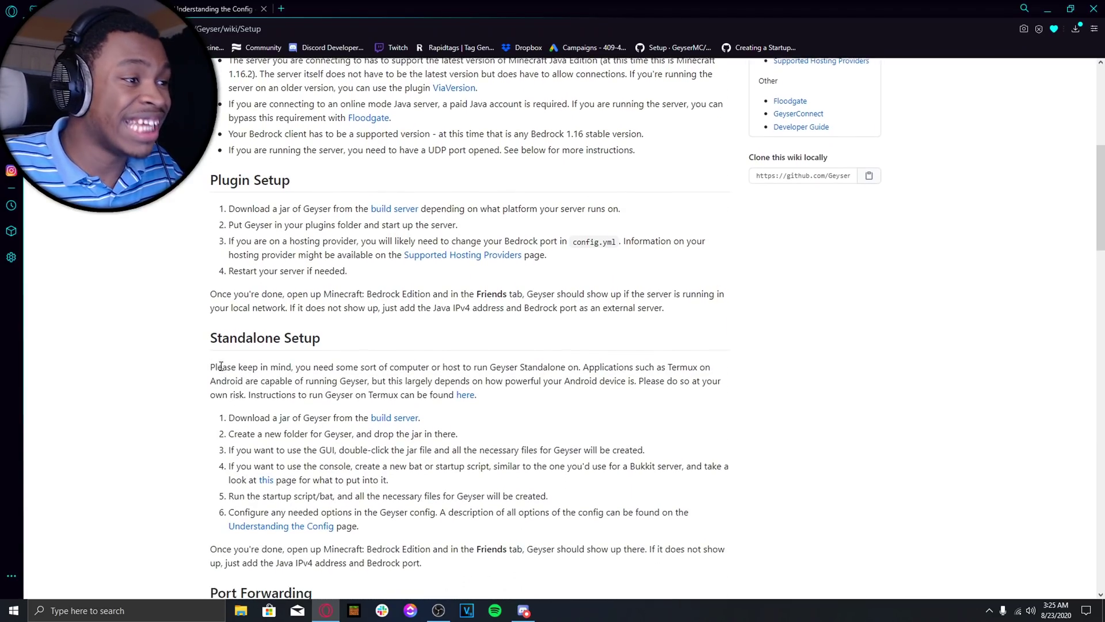
pyautogui.moveTo(214, 278); pyautogui.dragTo(487, 486)
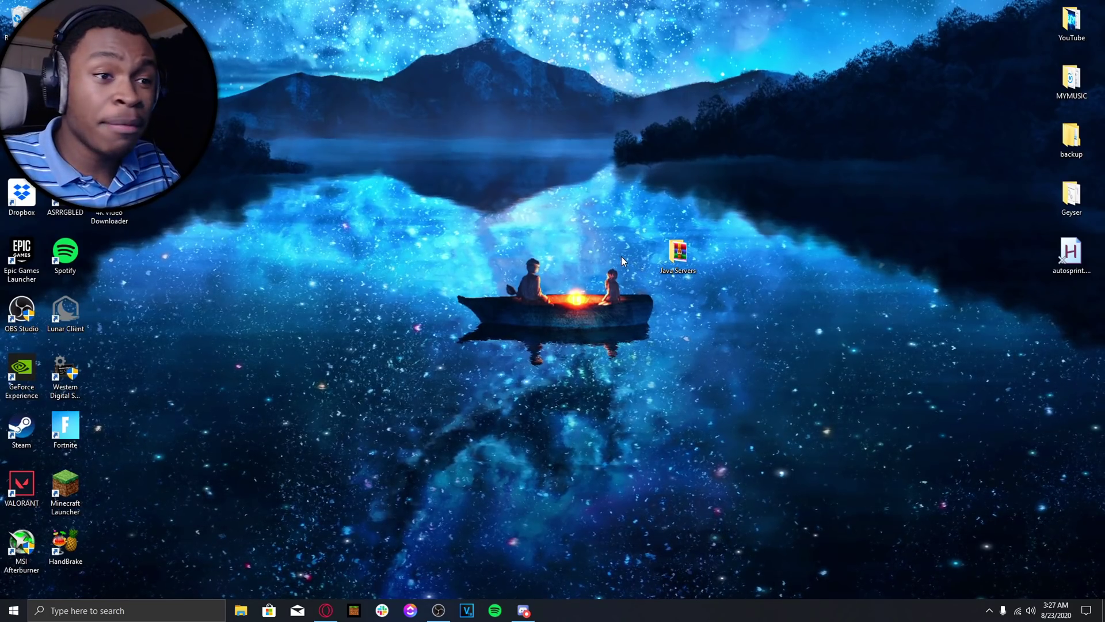
# - Create a new text document in Java Servers and rename it run.bat, accepting the extension change
pyautogui.doubleClick(666, 251)
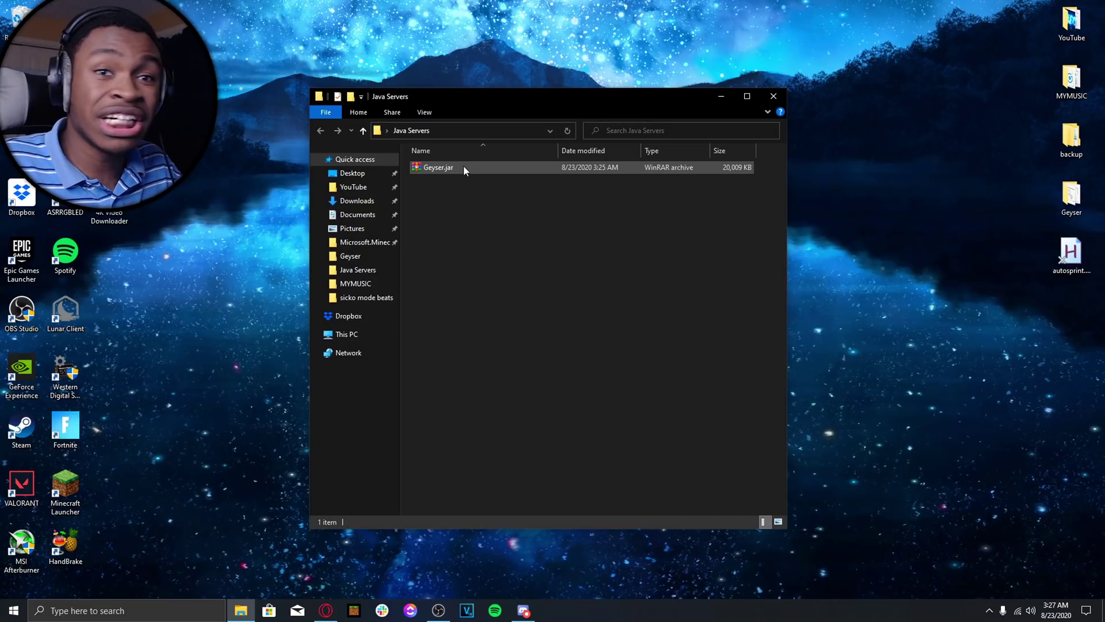
pyautogui.rightClick(422, 185)
pyautogui.moveTo(455, 322)
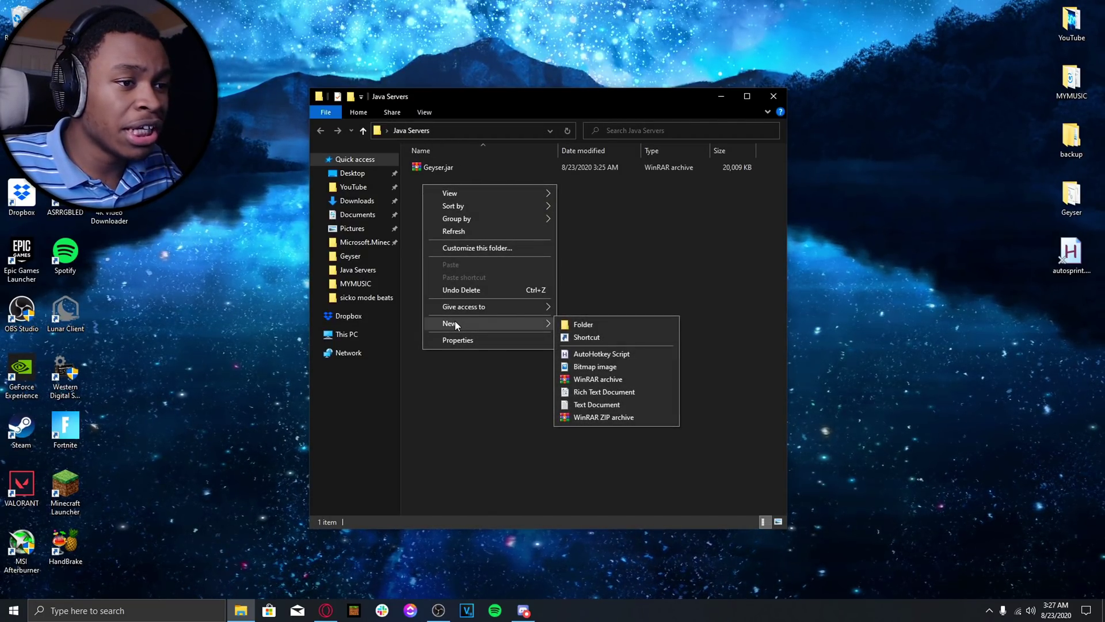
pyautogui.click(592, 406)
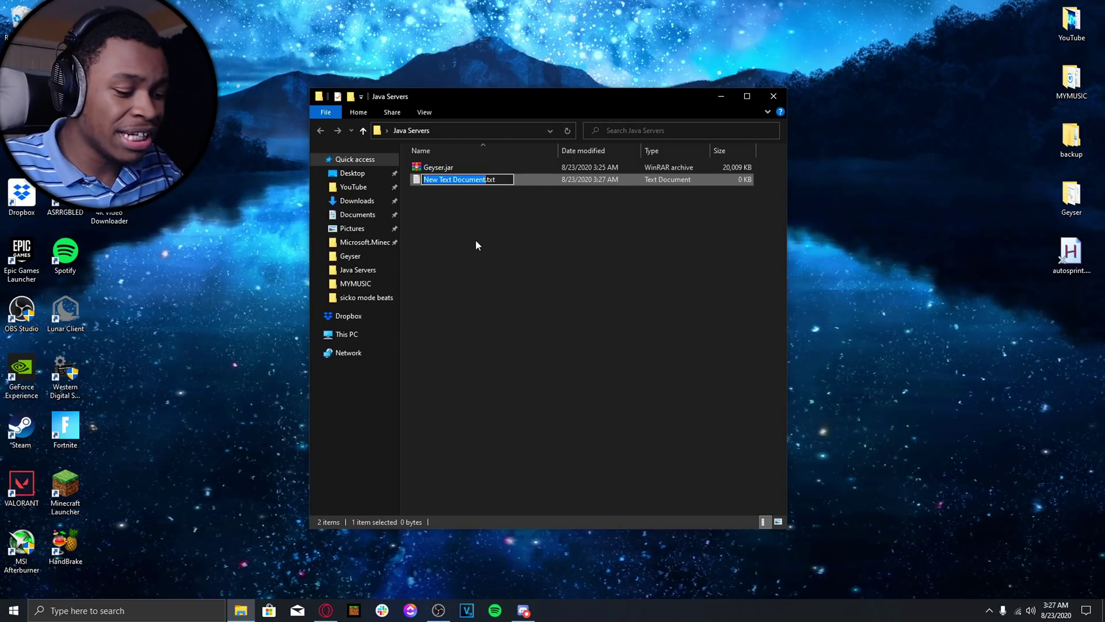
pyautogui.write('run.bat')
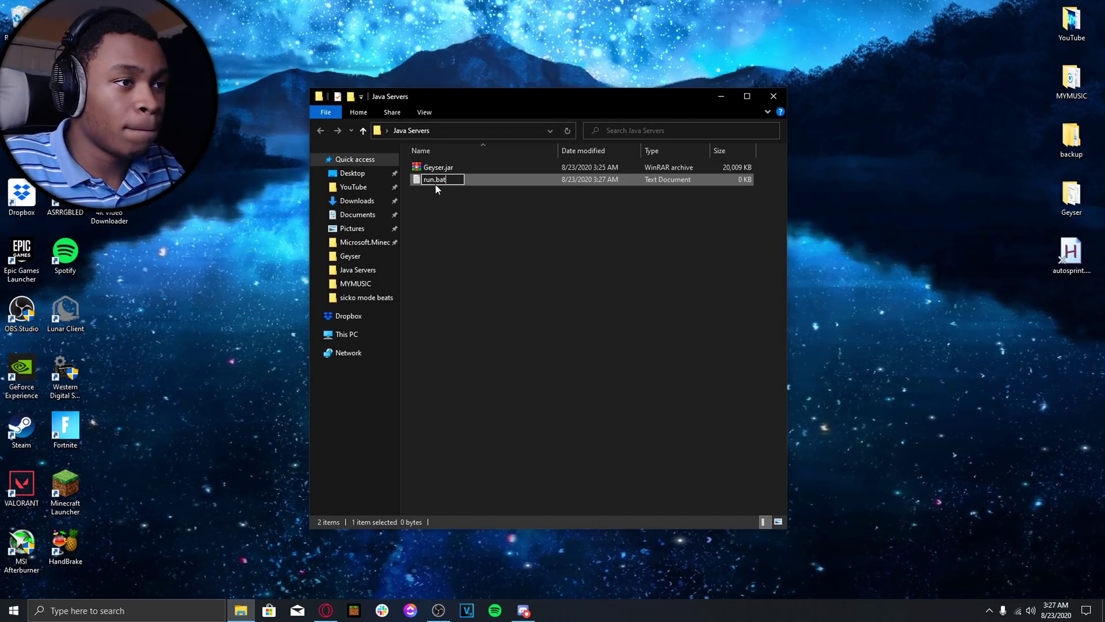
pyautogui.press('Return')
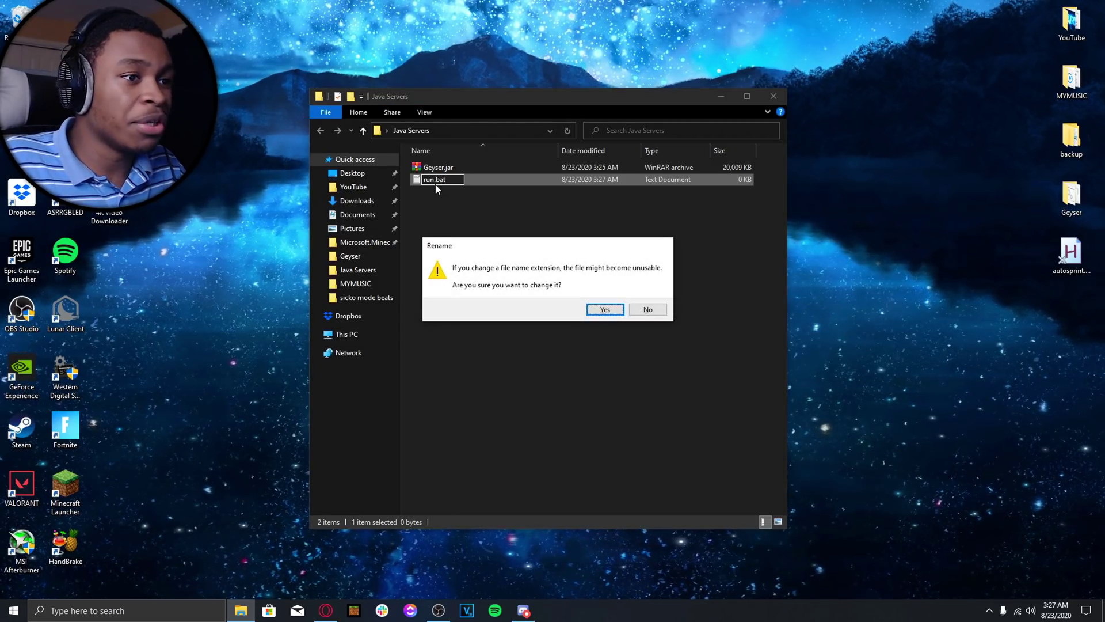
pyautogui.click(586, 307)
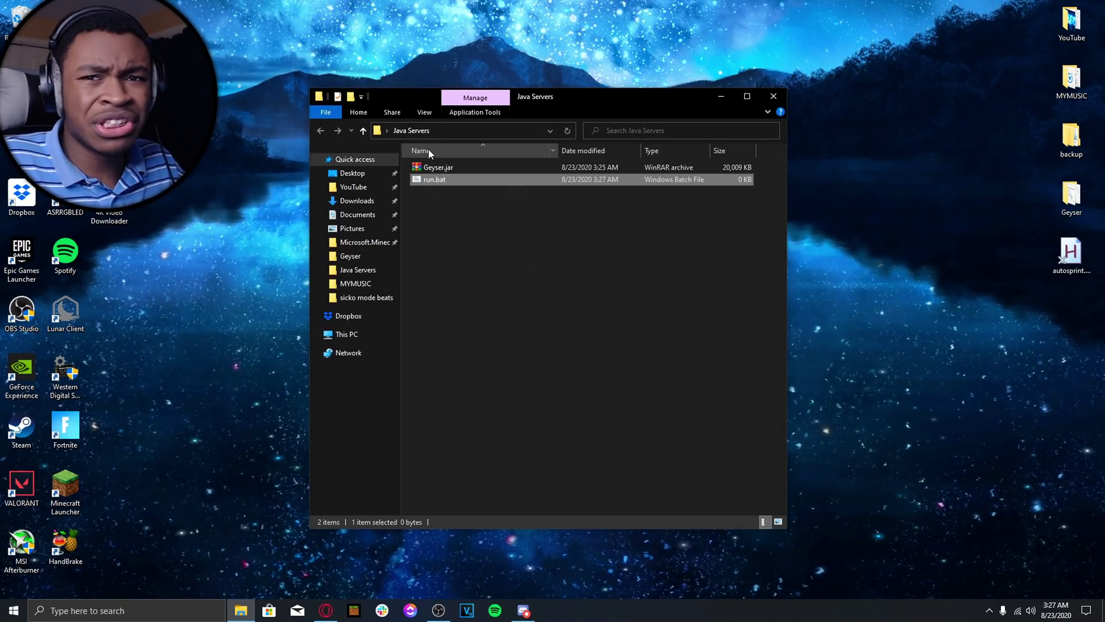
# - Expand the folder's View ribbon options, then edit run.bat in Notepad
pyautogui.click(422, 113)
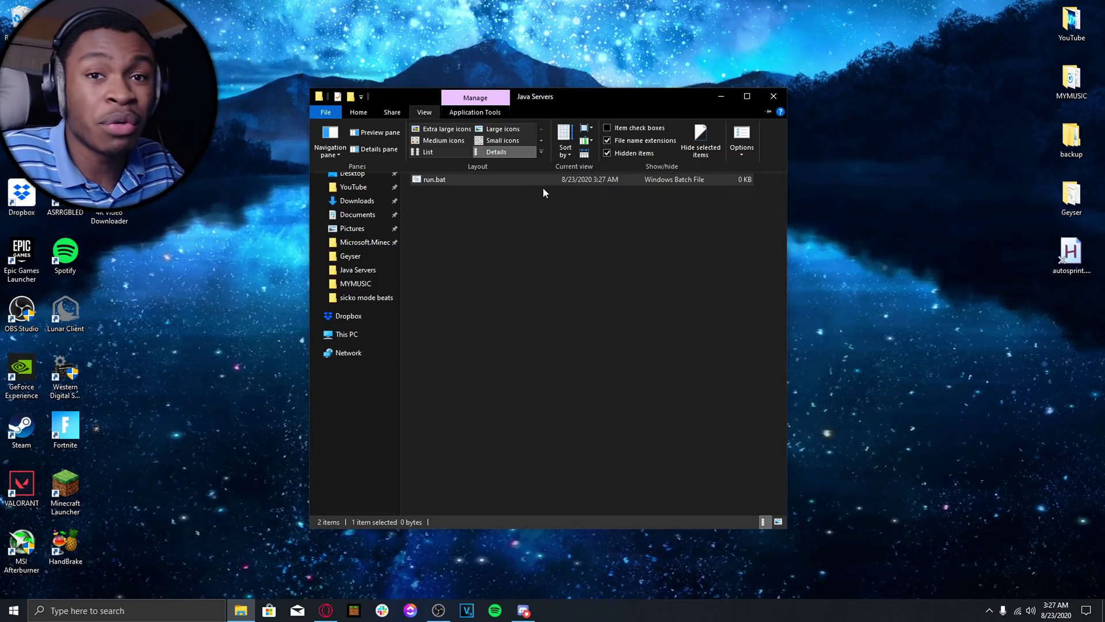
pyautogui.doubleClick(422, 112)
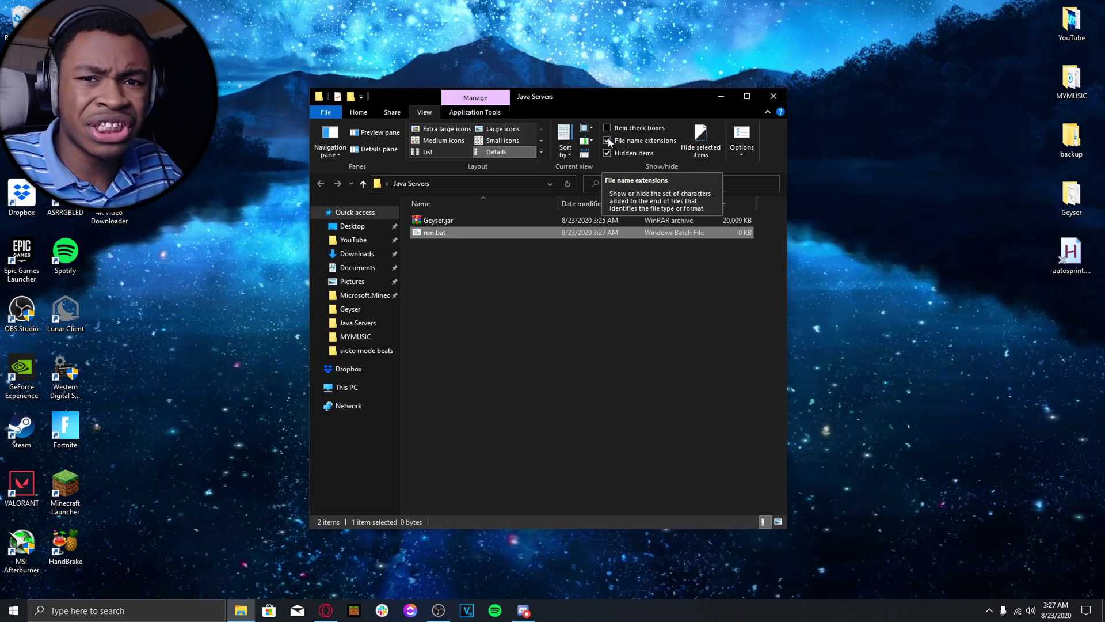
pyautogui.click(612, 153)
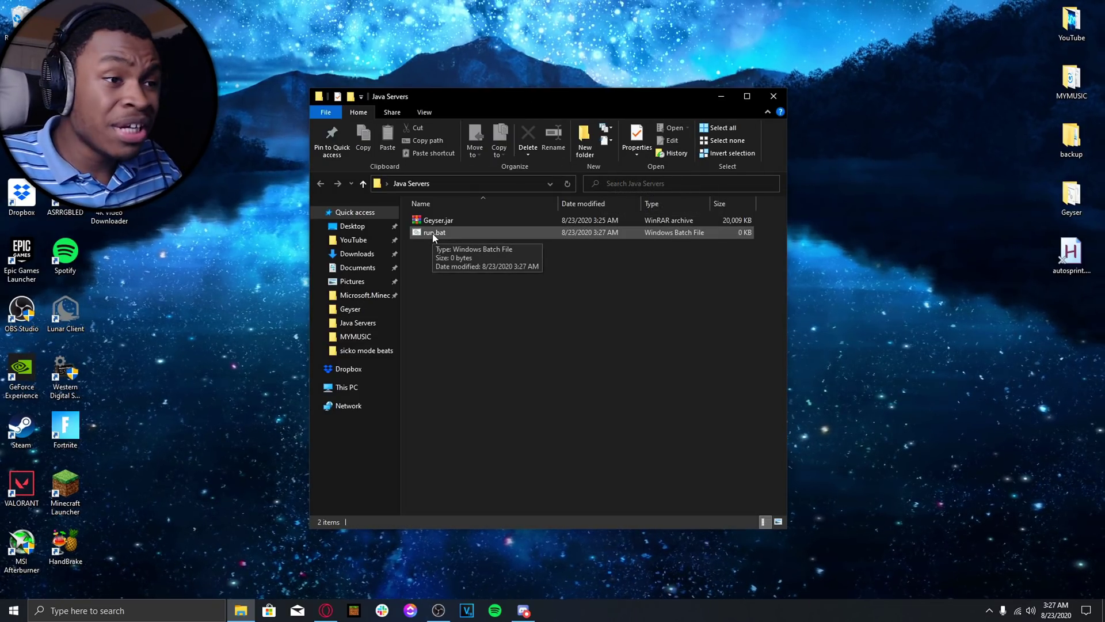
pyautogui.rightClick(432, 233)
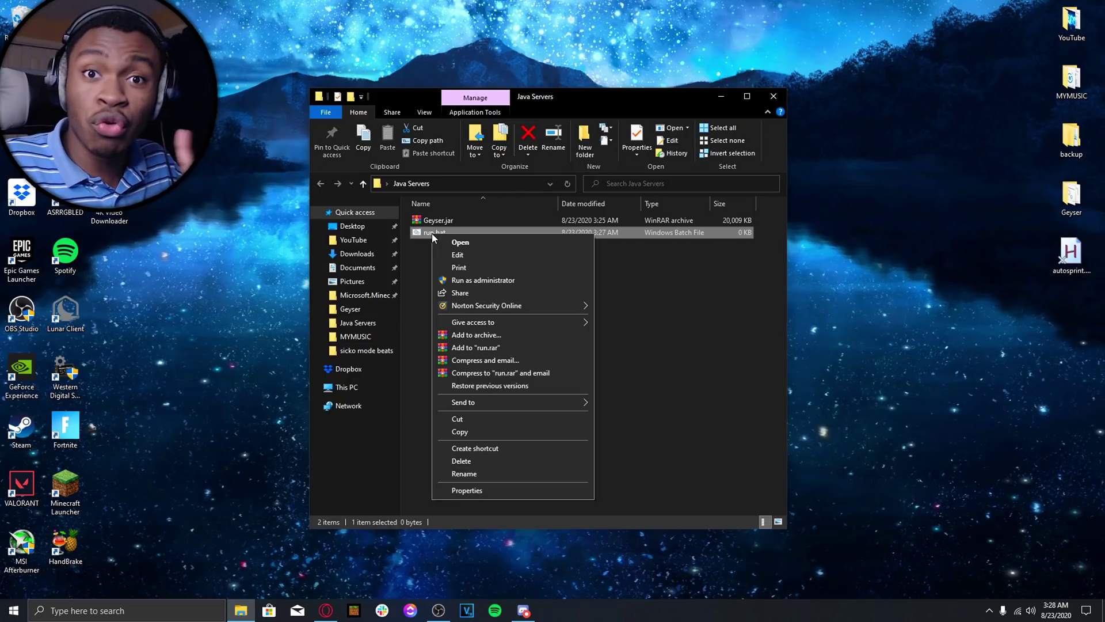
pyautogui.click(454, 255)
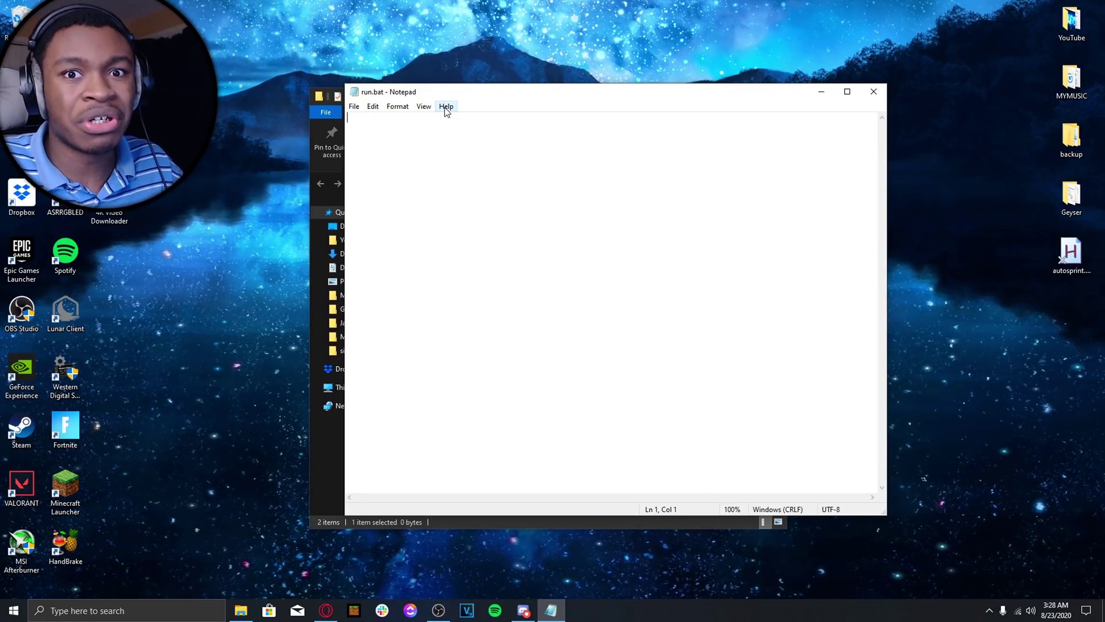
pyautogui.write('@echo off java -Xms1024M -jar Geyser.jar pause')
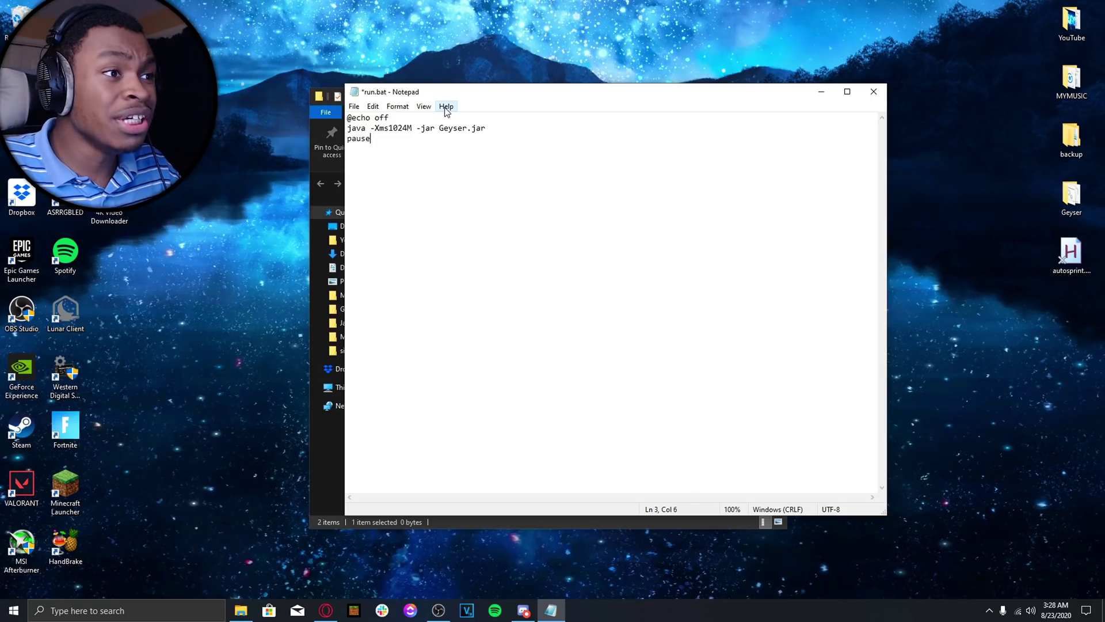
pyautogui.click(354, 107)
pyautogui.click(374, 152)
pyautogui.moveTo(487, 93); pyautogui.dragTo(436, 102)
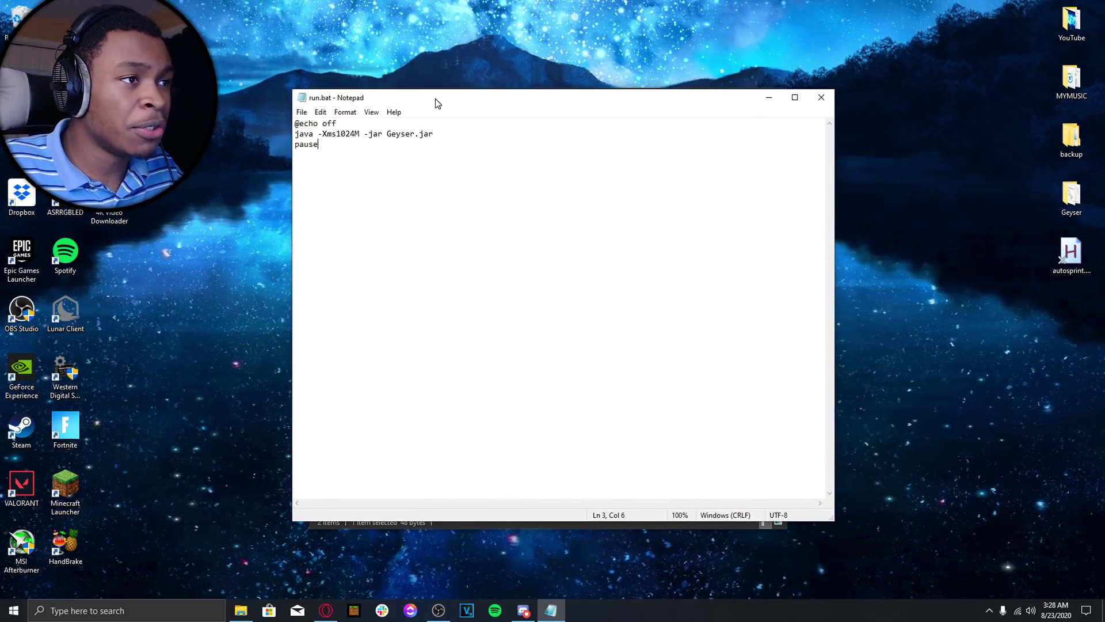
pyautogui.hotkey('alt', 'F4')
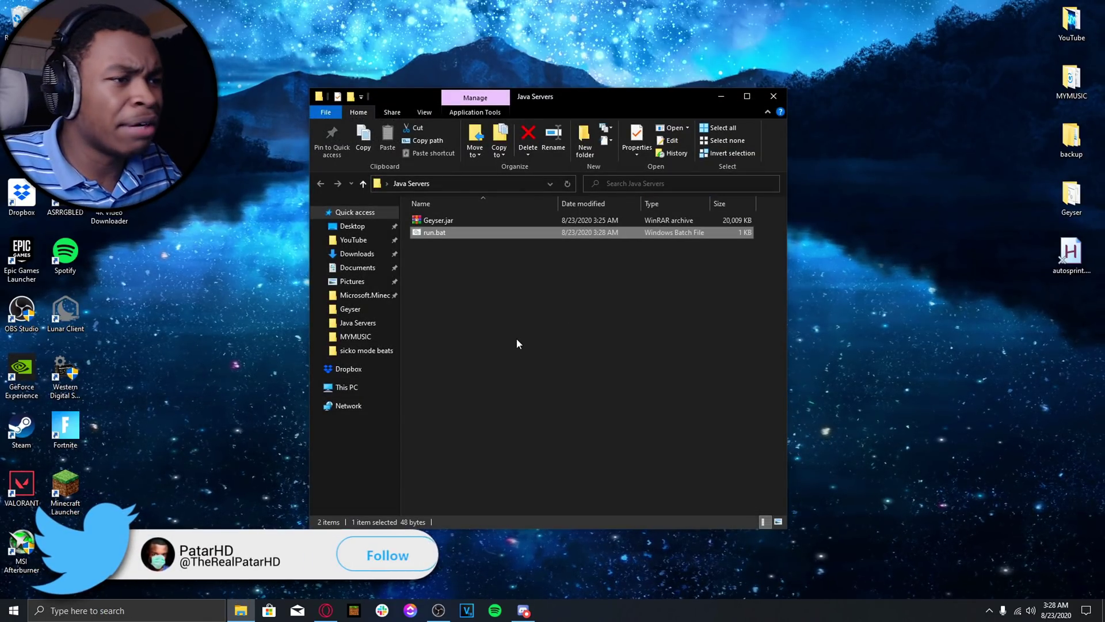
pyautogui.click(468, 287)
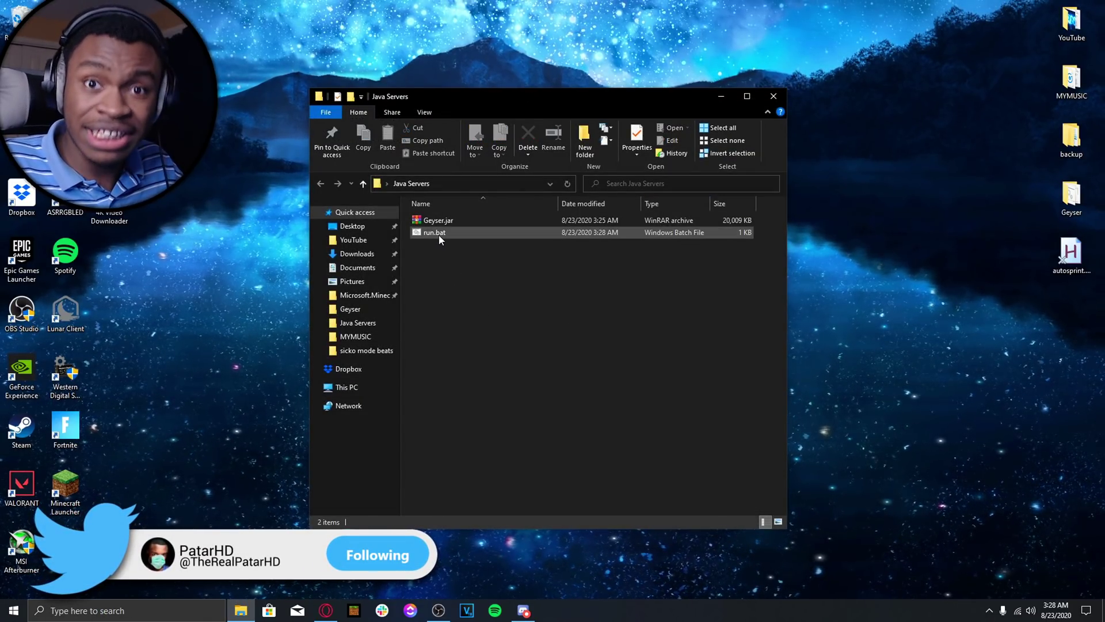
# - Run run.bat so Geyser 1.1.0 starts on 0.0.0.0:19132 and generates config.yml, then close the console
pyautogui.doubleClick(444, 233)
pyautogui.moveTo(203, 69); pyautogui.dragTo(237, 74)
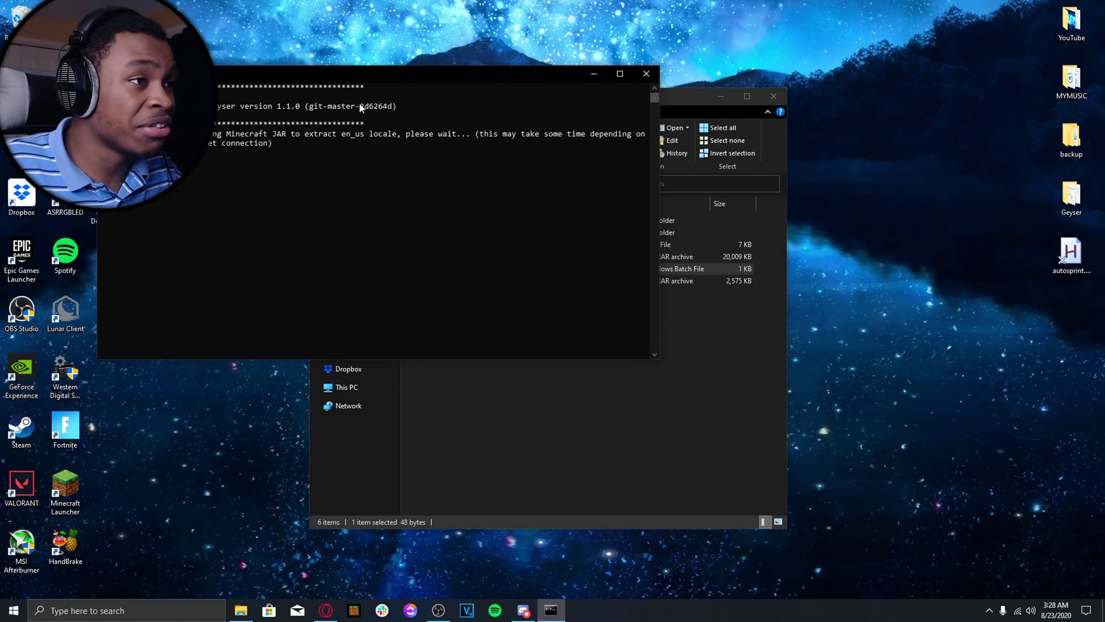
pyautogui.moveTo(352, 75); pyautogui.dragTo(870, 226)
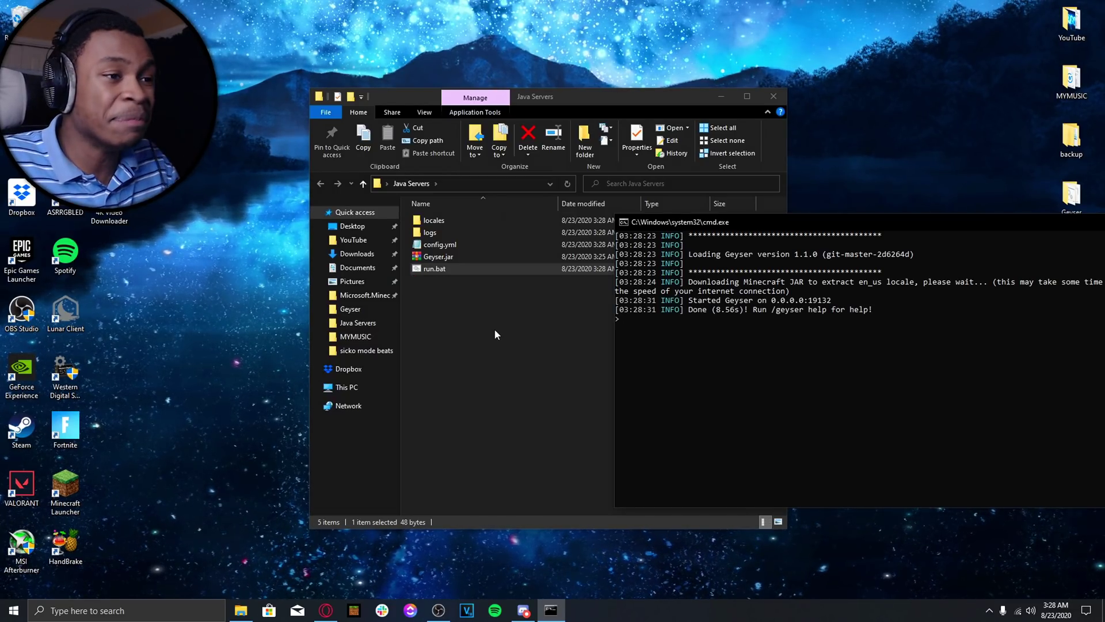
pyautogui.moveTo(824, 226); pyautogui.dragTo(463, 150)
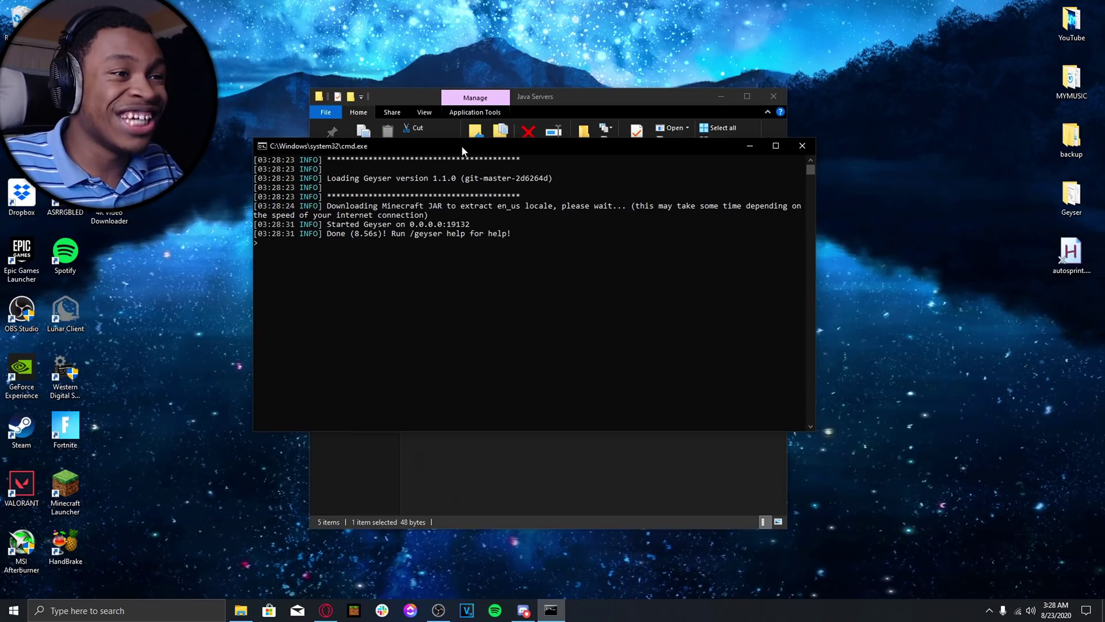
pyautogui.click(801, 146)
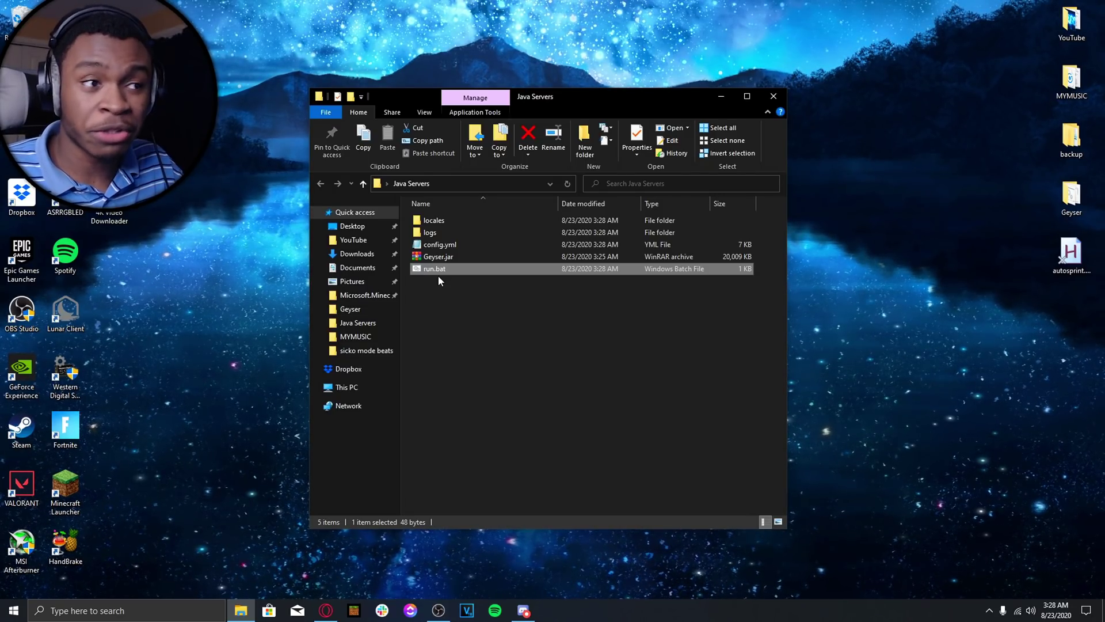
# - View config.yml in Notepad, scrolled to bedrock port 19132 and the remote address settings
pyautogui.doubleClick(438, 245)
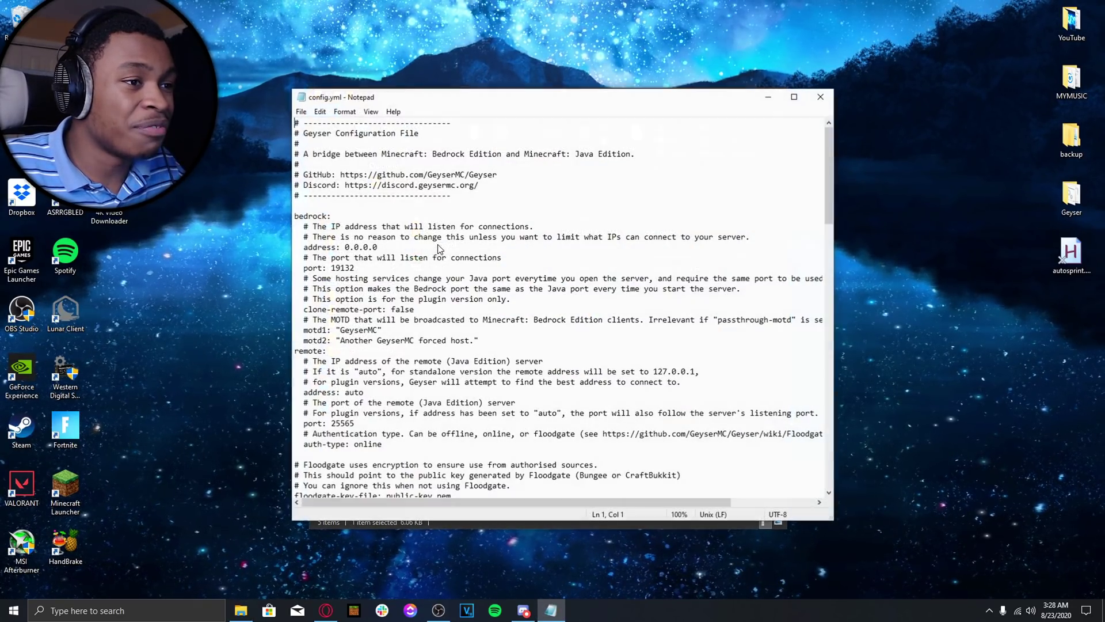
pyautogui.click(820, 97)
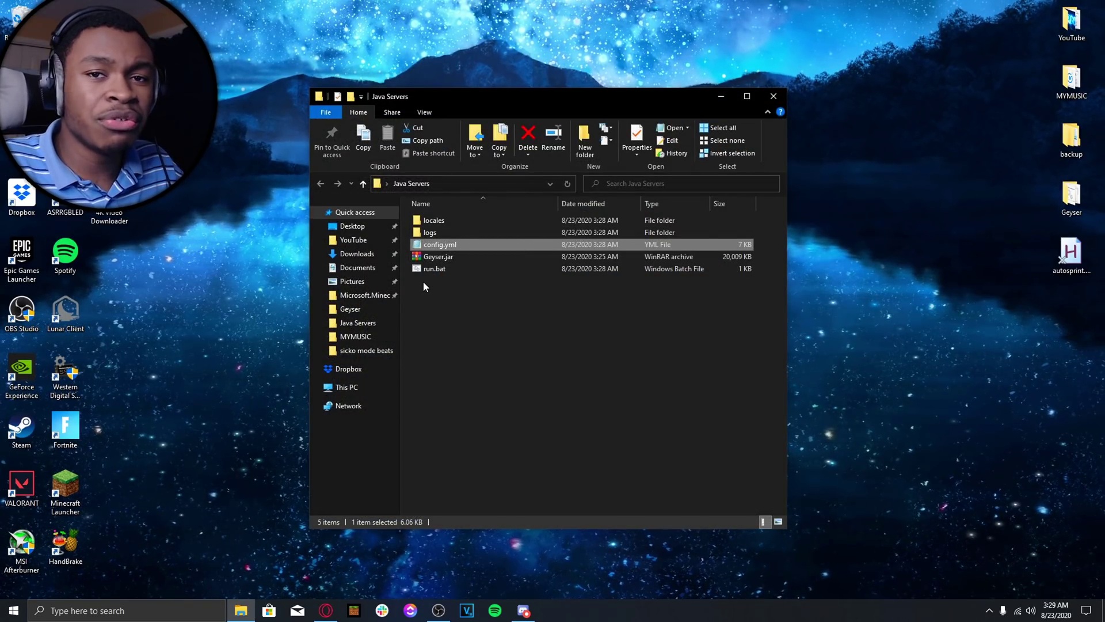
pyautogui.doubleClick(440, 243)
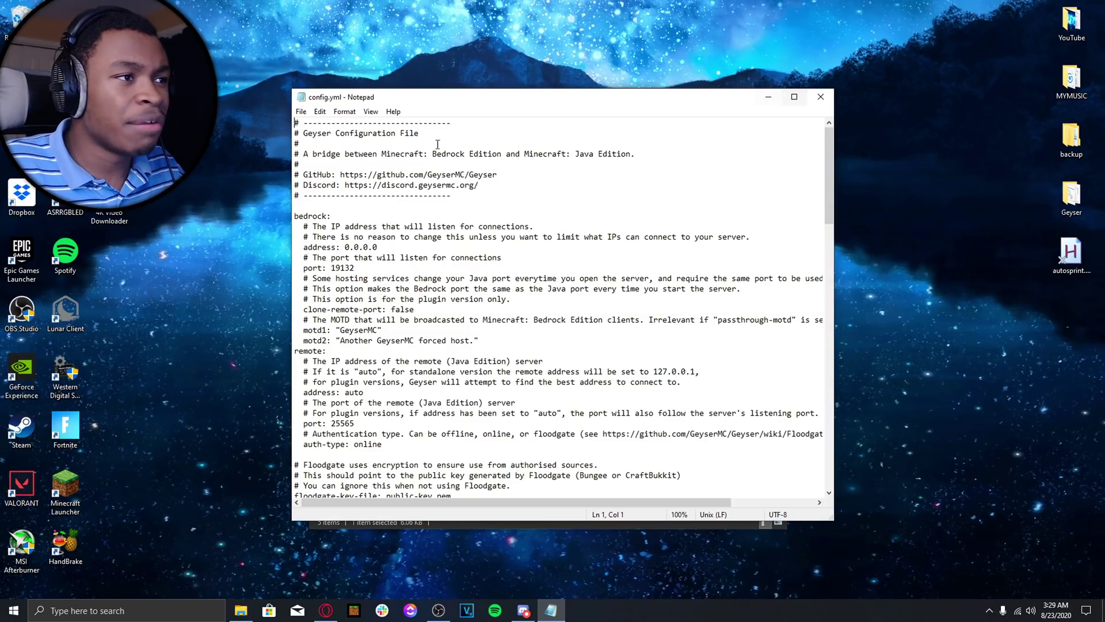
pyautogui.moveTo(438, 104); pyautogui.dragTo(578, 91)
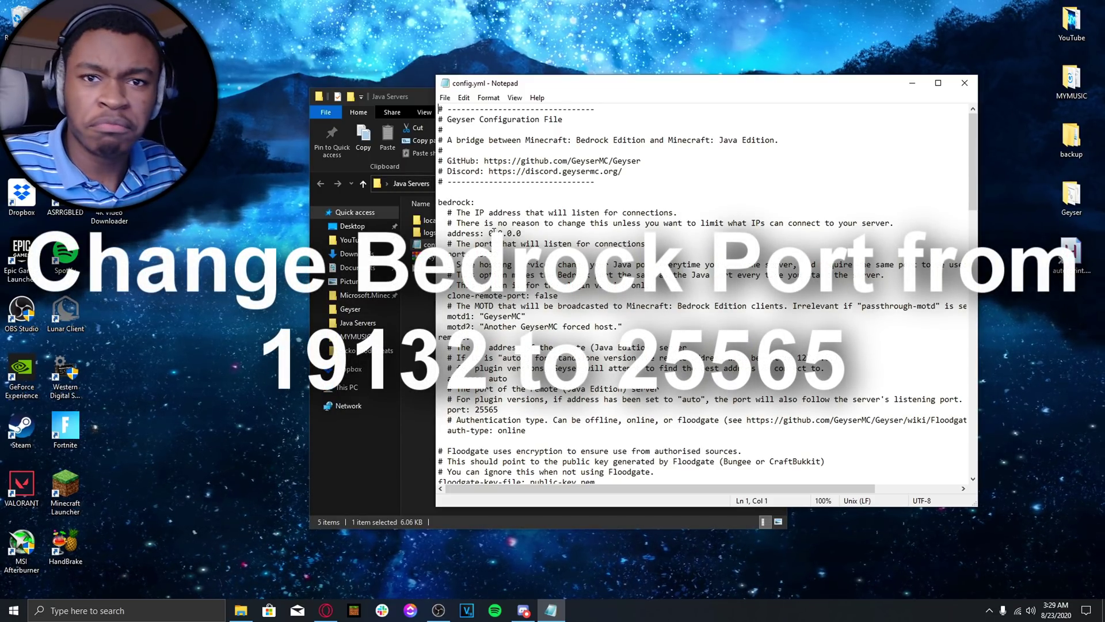
pyautogui.scroll(-2, 485, 202)
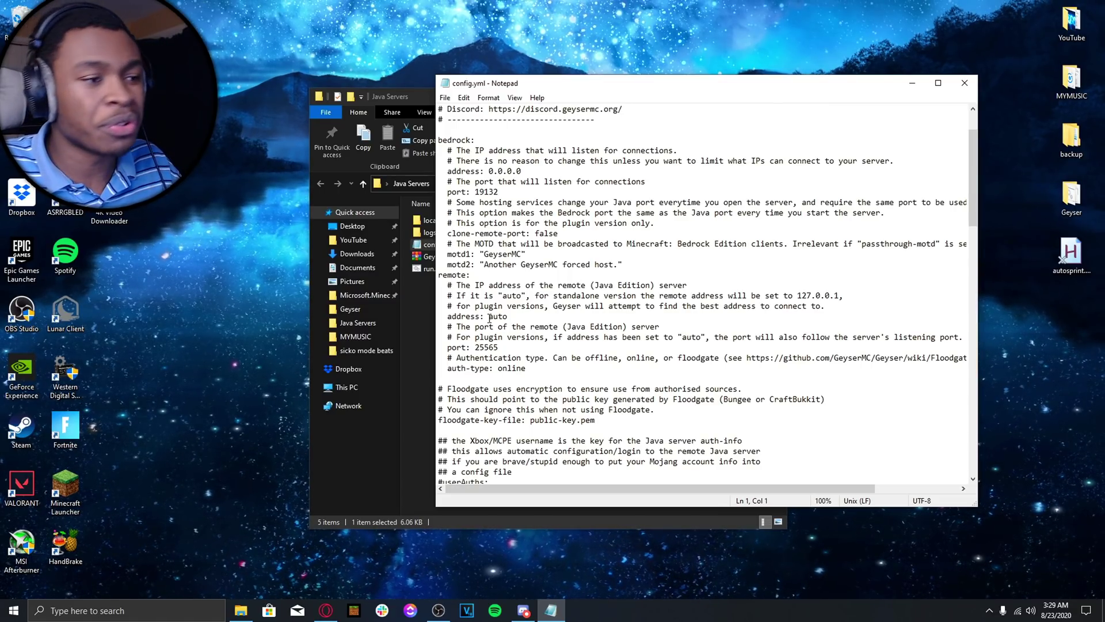
# - Replace the remote address 'auto' with us.mineplex.net in config.yml and save the file
pyautogui.moveTo(490, 318); pyautogui.dragTo(507, 317)
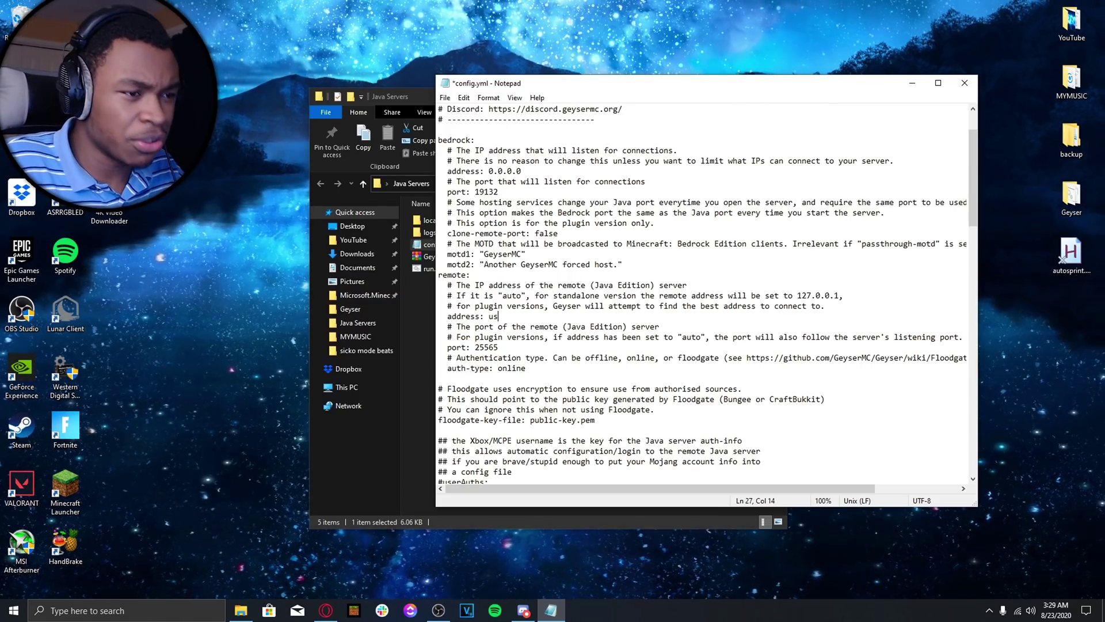
pyautogui.write('us.mineplex')
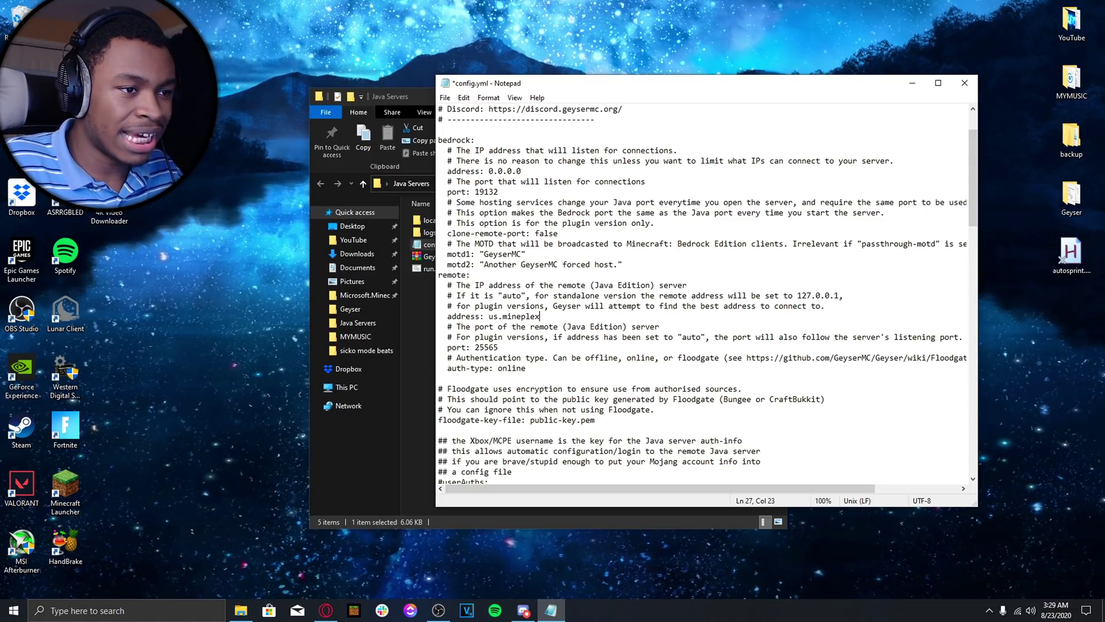
pyautogui.write('.nert')
pyautogui.press('BackSpace')
pyautogui.write('t')
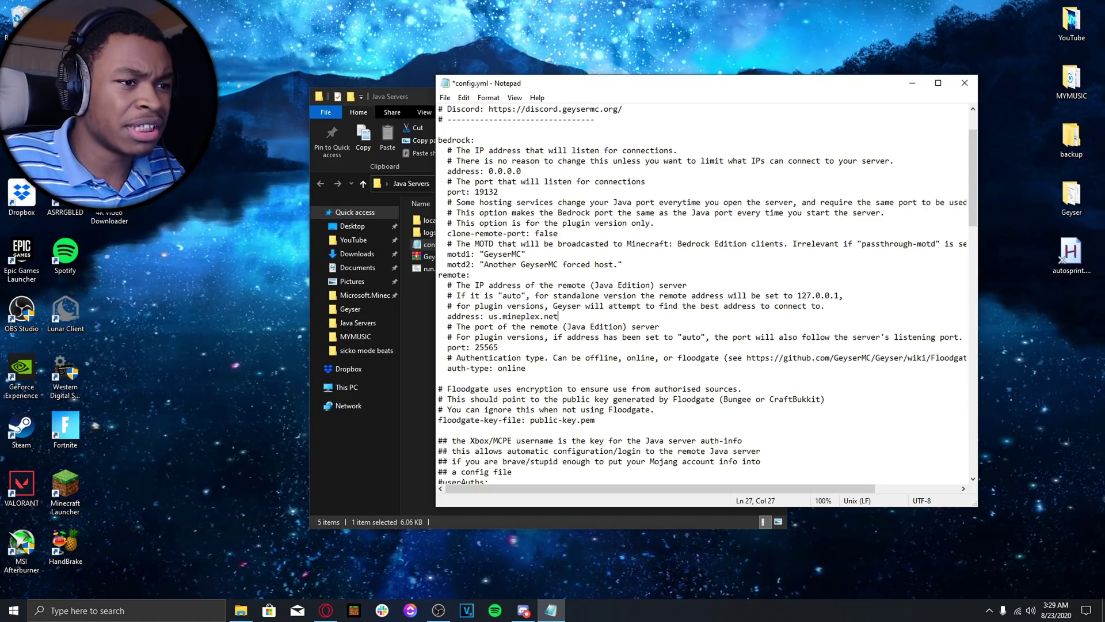
pyautogui.click(446, 98)
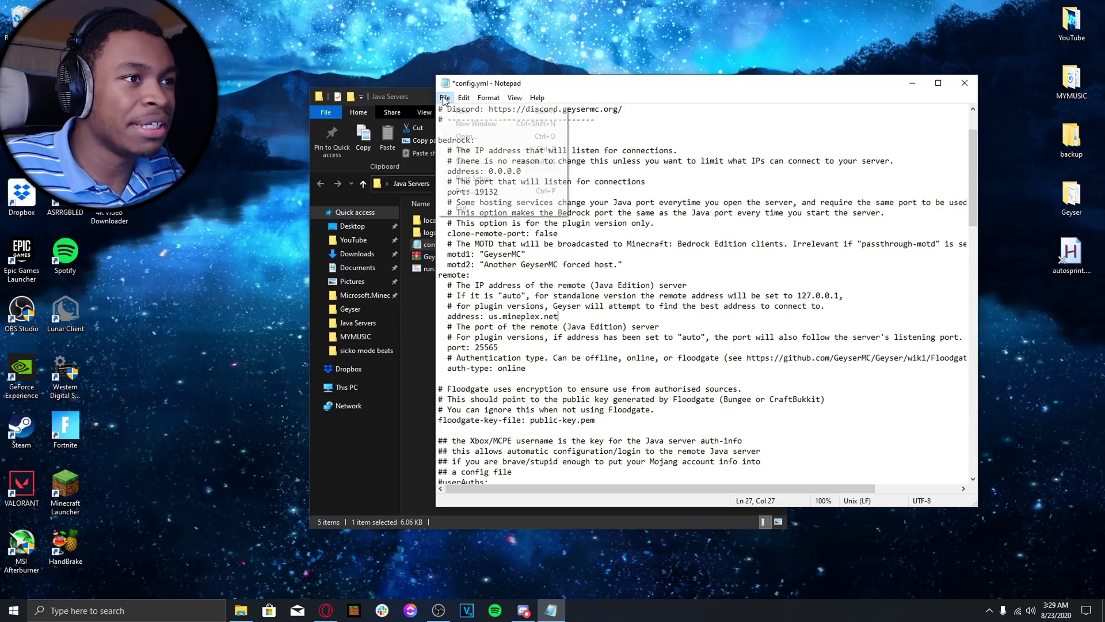
pyautogui.click(460, 149)
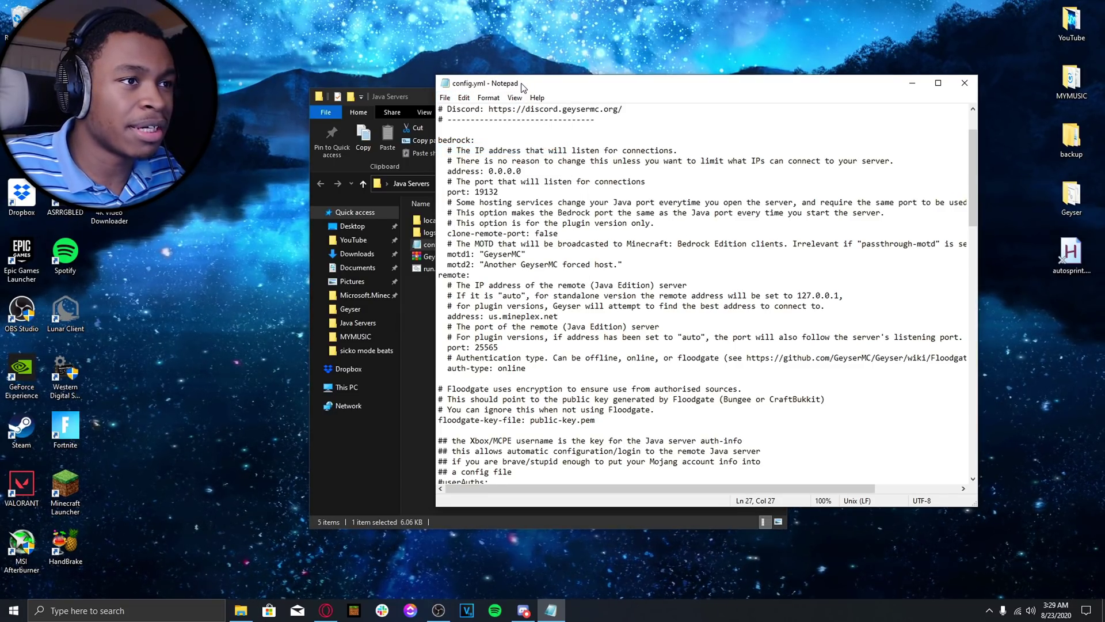
pyautogui.moveTo(520, 91); pyautogui.dragTo(497, 86)
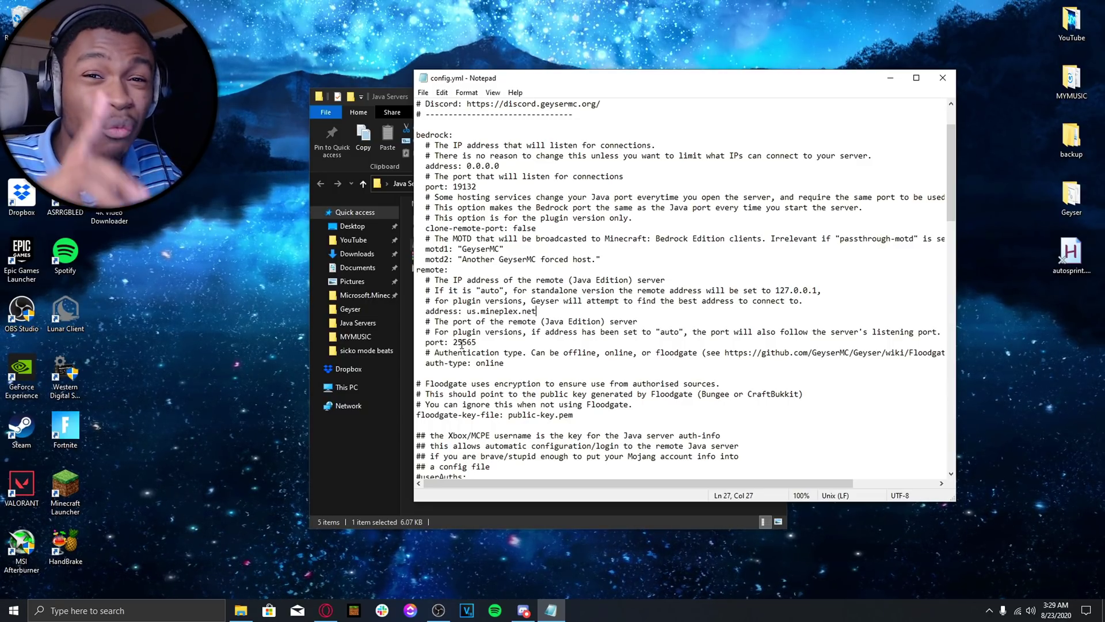
pyautogui.click(890, 78)
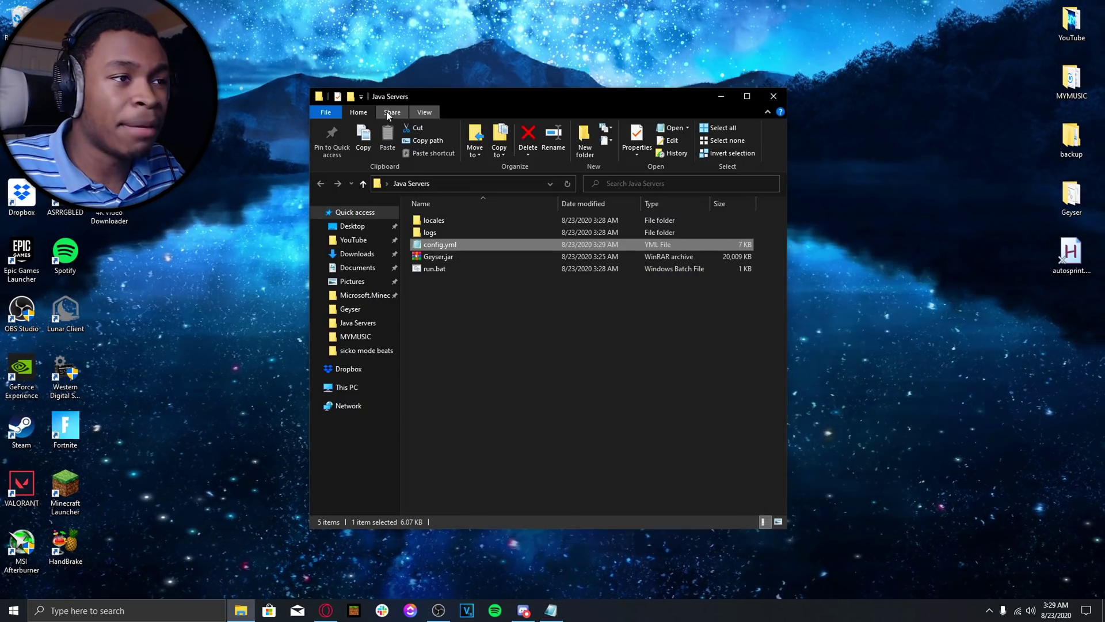
# - Start Geyser again by running run.bat from the Java Servers folder
pyautogui.moveTo(403, 97); pyautogui.dragTo(444, 72)
pyautogui.doubleClick(478, 244)
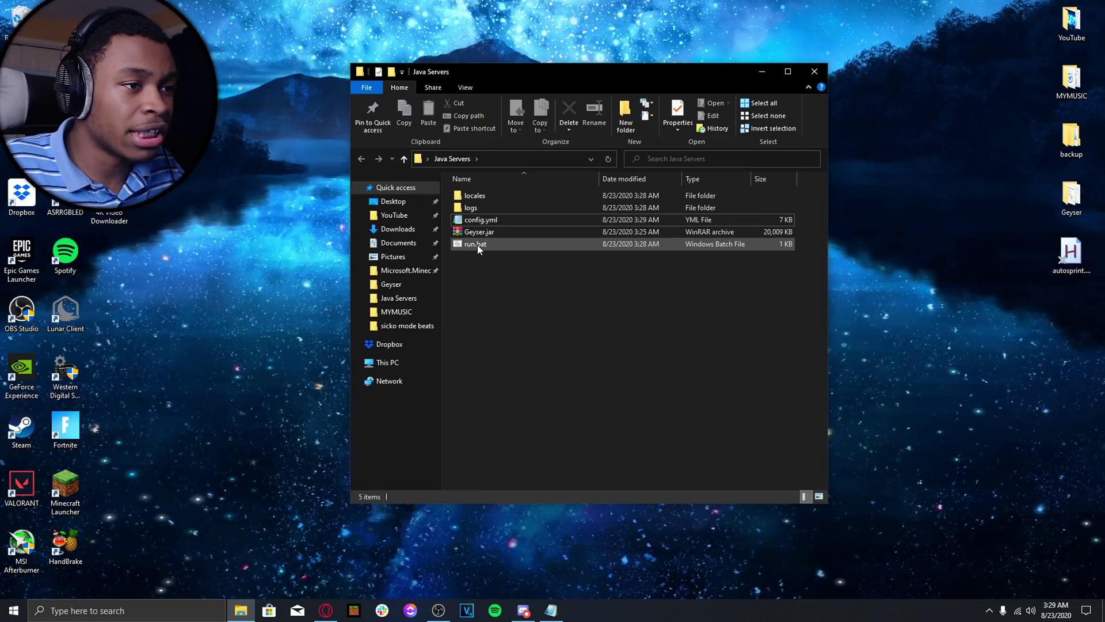
pyautogui.moveTo(231, 92); pyautogui.dragTo(273, 85)
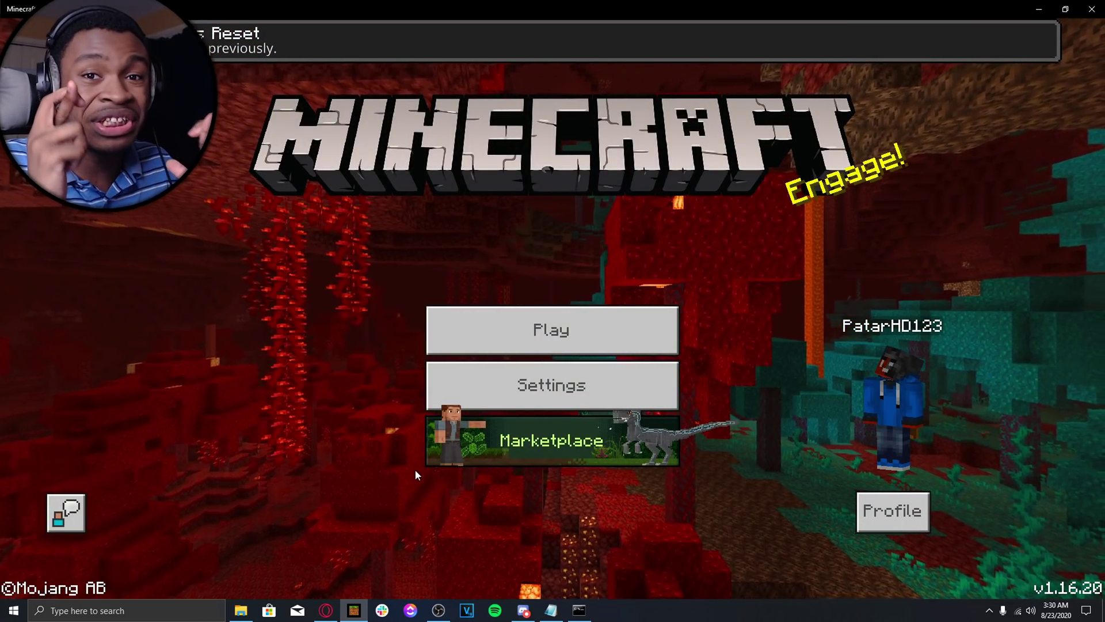
# - Go to the Servers tab in Minecraft's Play screen and scroll down the list
pyautogui.click(493, 353)
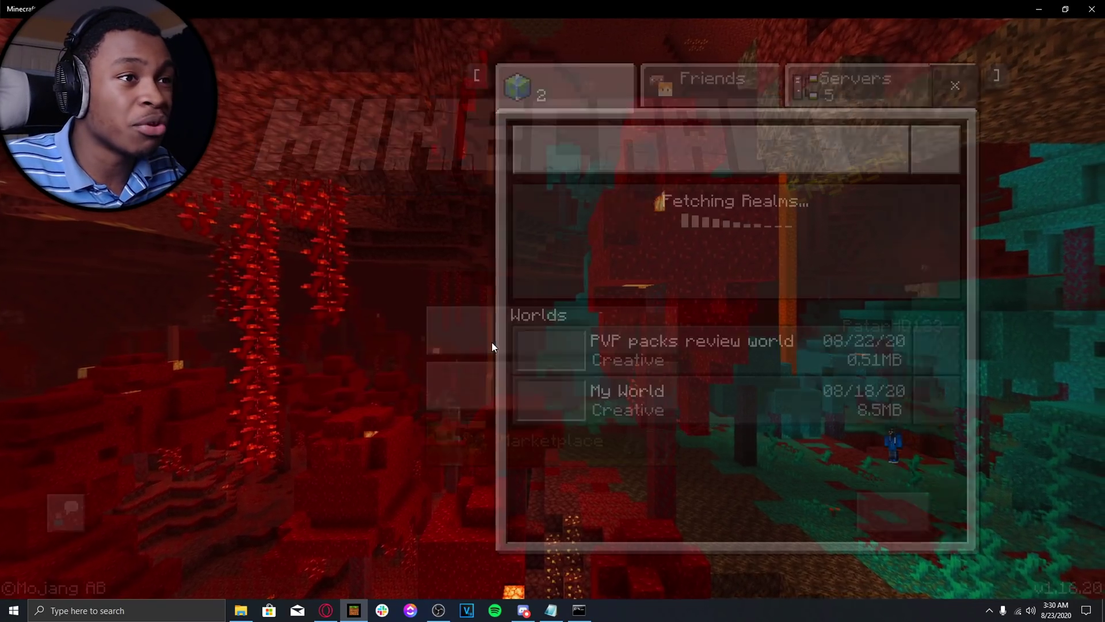
pyautogui.click(503, 75)
pyautogui.click(671, 86)
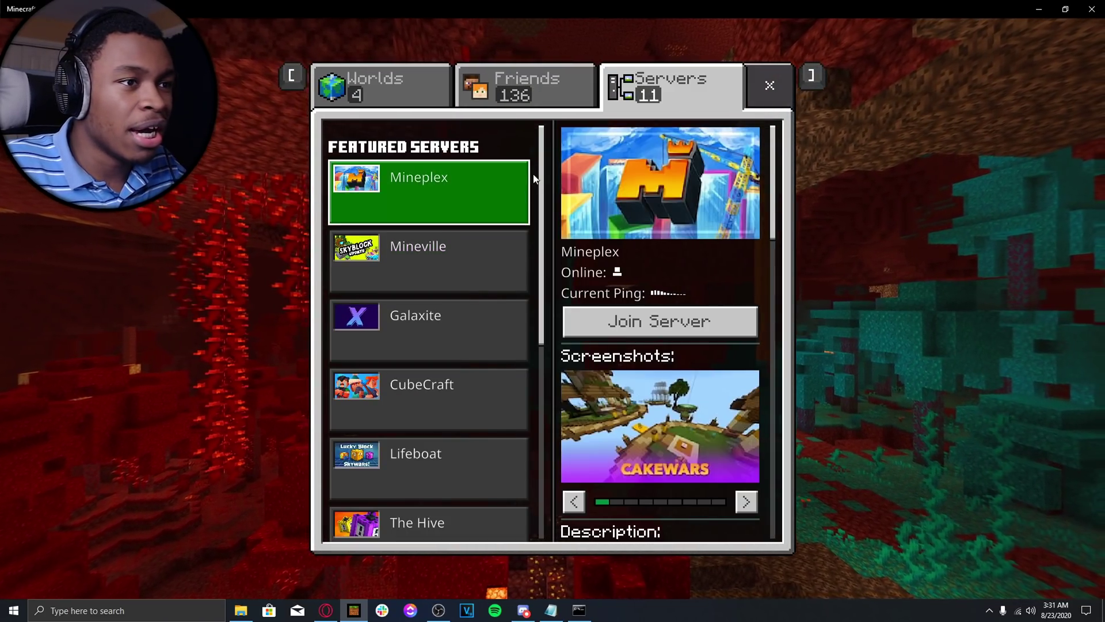
pyautogui.scroll(-5, 533, 352)
pyautogui.scroll(-5, 506, 334)
# - Add and save an external server named Java at localhost, port 25565
pyautogui.click(475, 518)
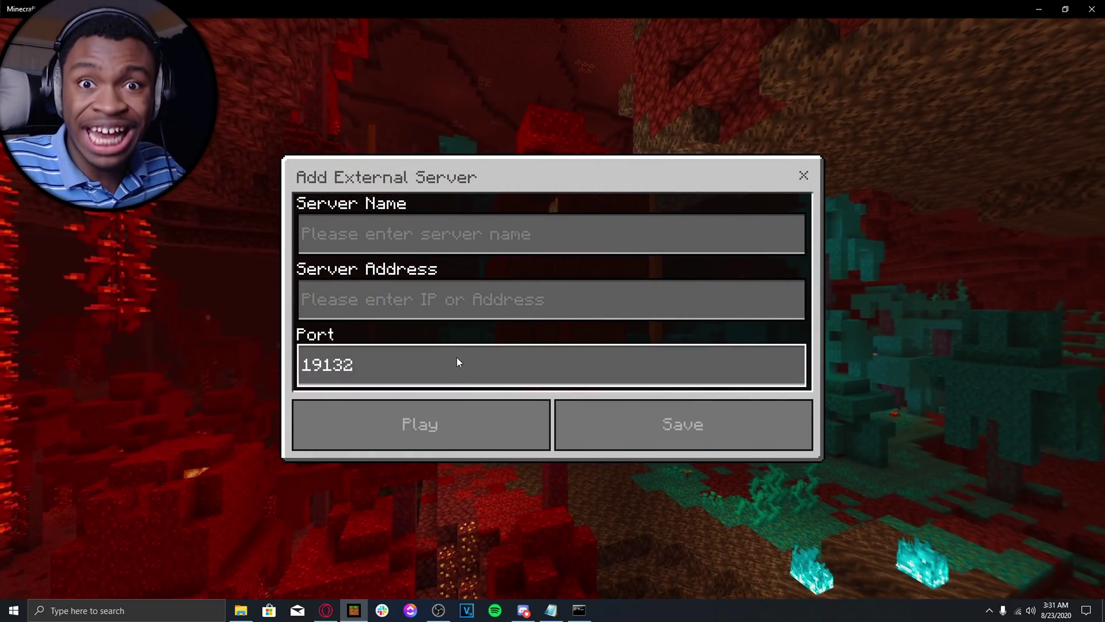
pyautogui.click(433, 302)
pyautogui.write('lo')
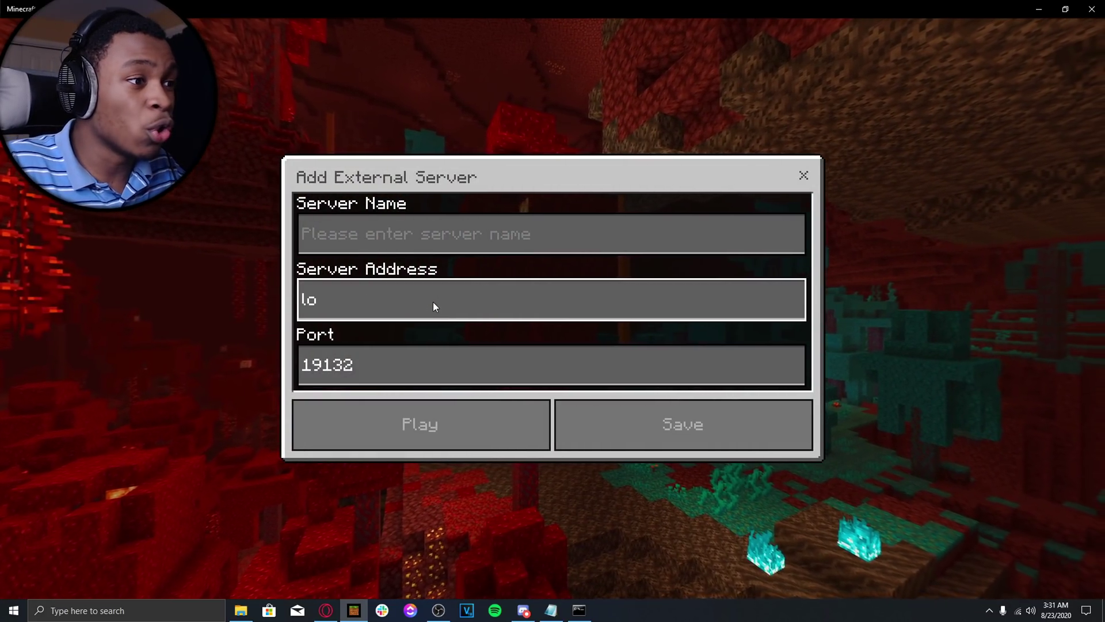
pyautogui.write('calhost')
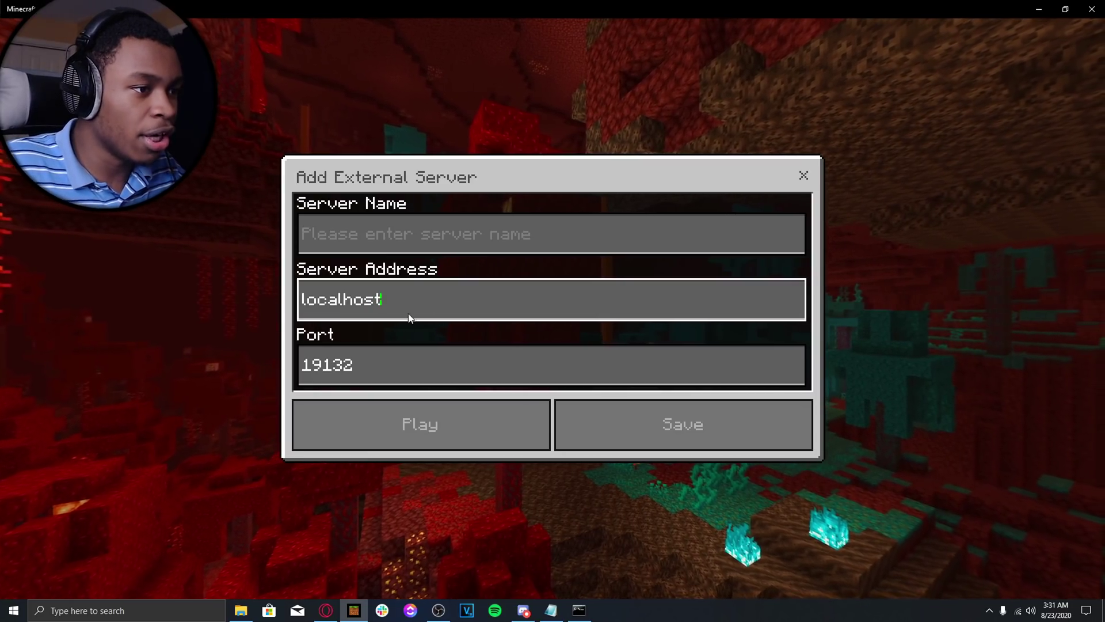
pyautogui.click(395, 353)
pyautogui.press('BackSpace')
pyautogui.press('BackSpace')
pyautogui.press('BackSpace')
pyautogui.press('BackSpace')
pyautogui.press('BackSpace')
pyautogui.write('25565')
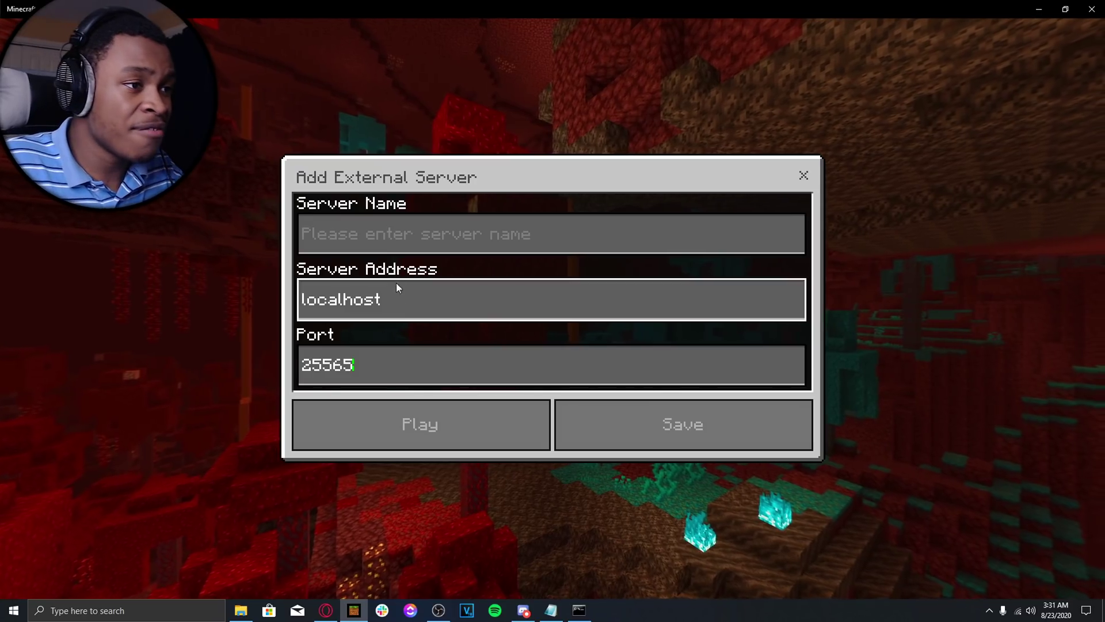
pyautogui.click(407, 236)
pyautogui.write('Java')
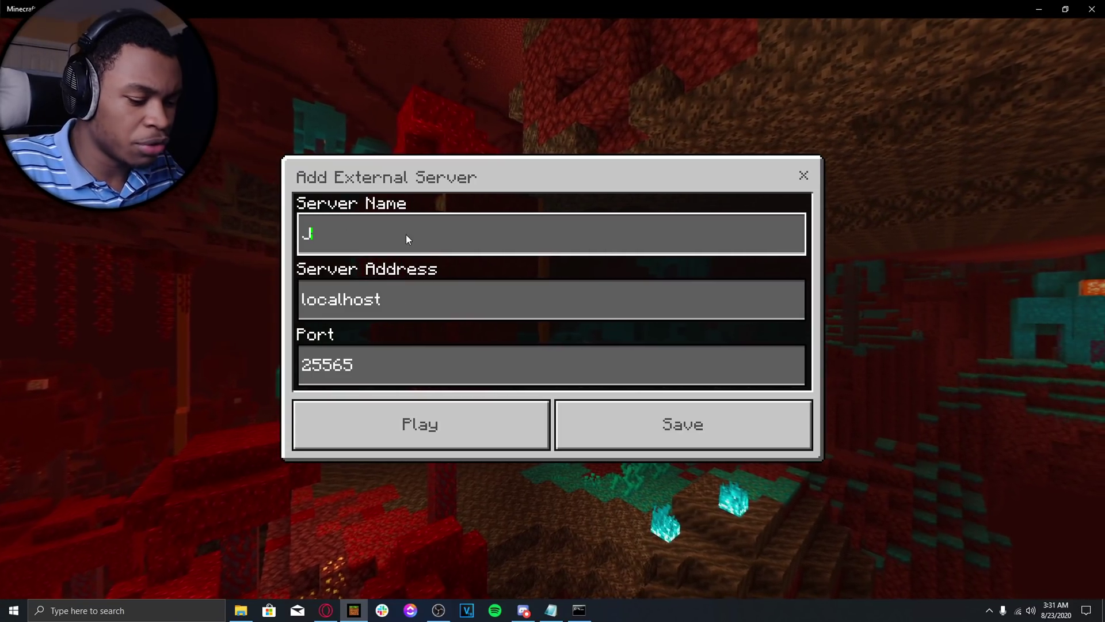
pyautogui.click(632, 444)
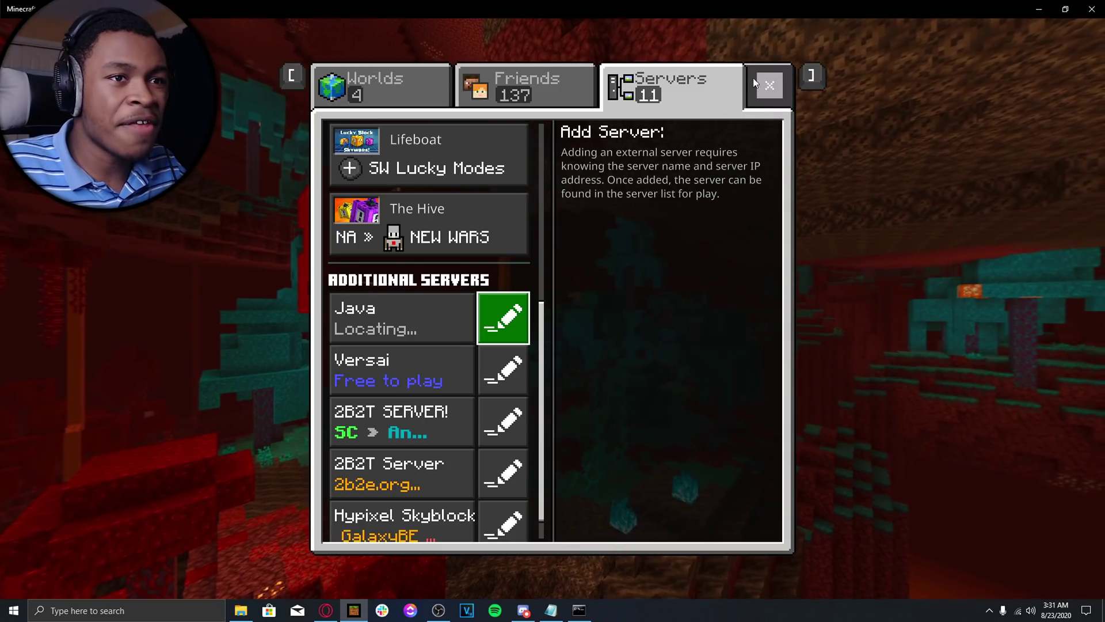
# - Select the Java server entry and try joining it
pyautogui.click(417, 311)
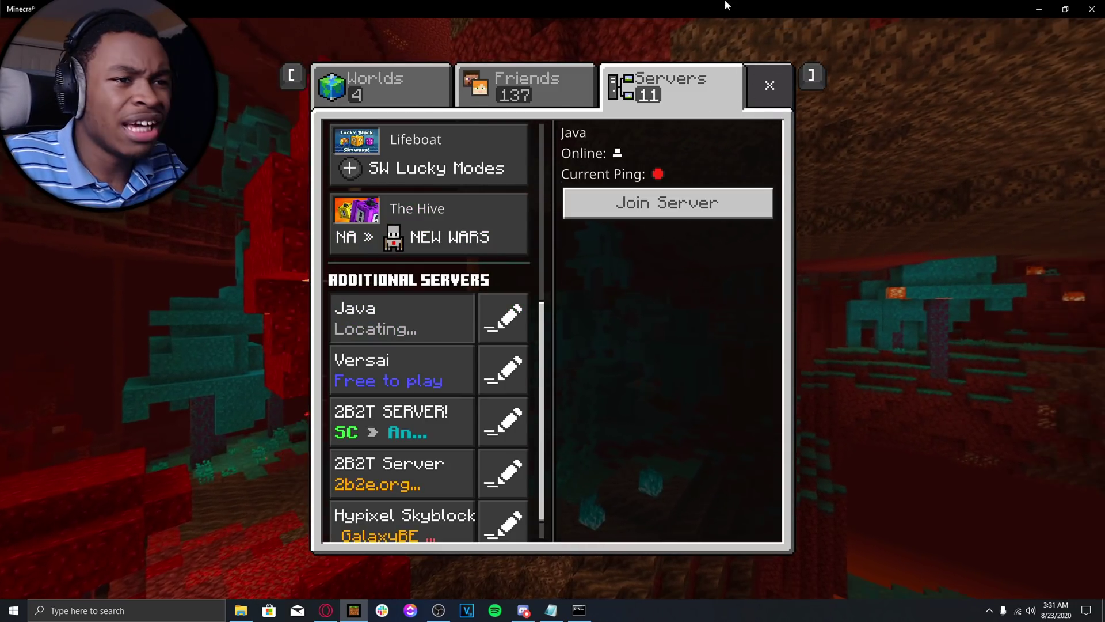
pyautogui.click(623, 208)
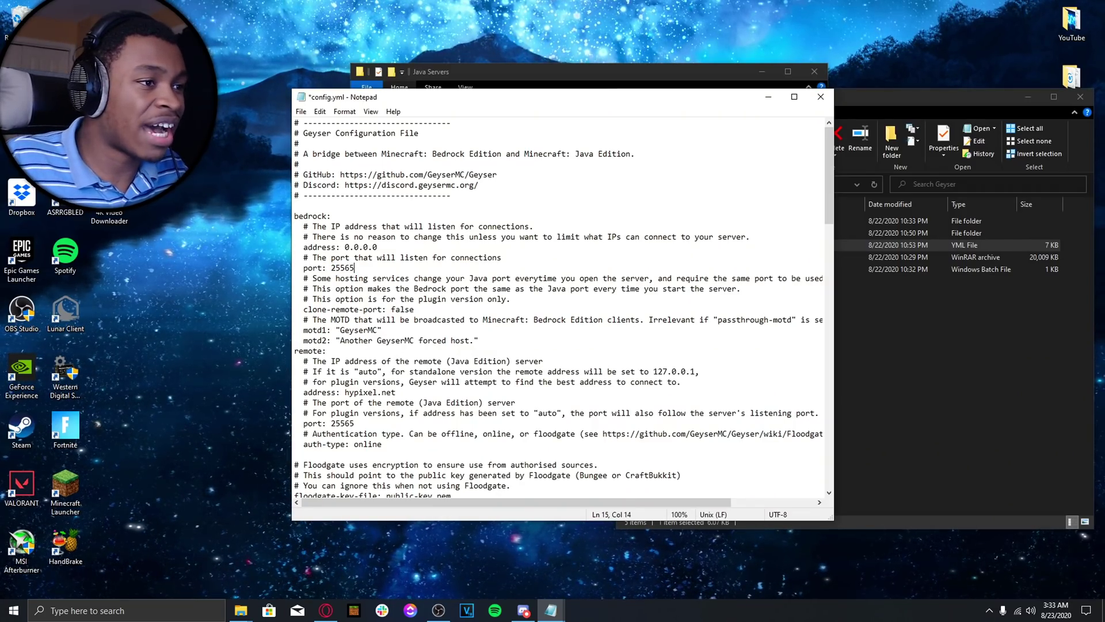
# - Save config.yml with bedrock port 25565, move Notepad aside, and return to Minecraft
pyautogui.click(299, 112)
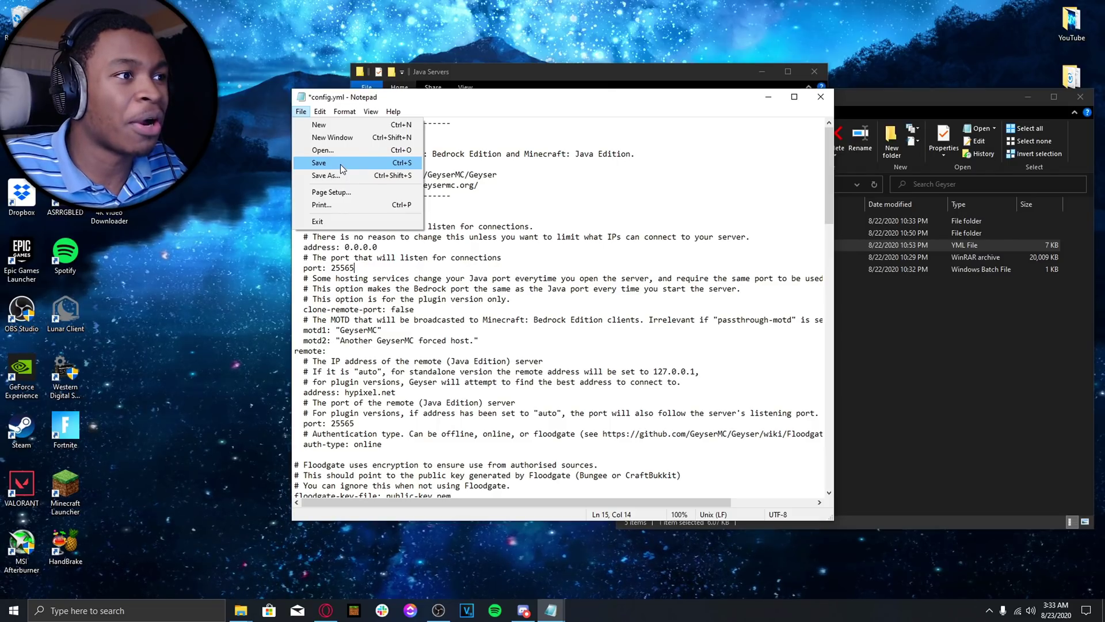
pyautogui.click(340, 164)
pyautogui.moveTo(412, 102); pyautogui.dragTo(347, 99)
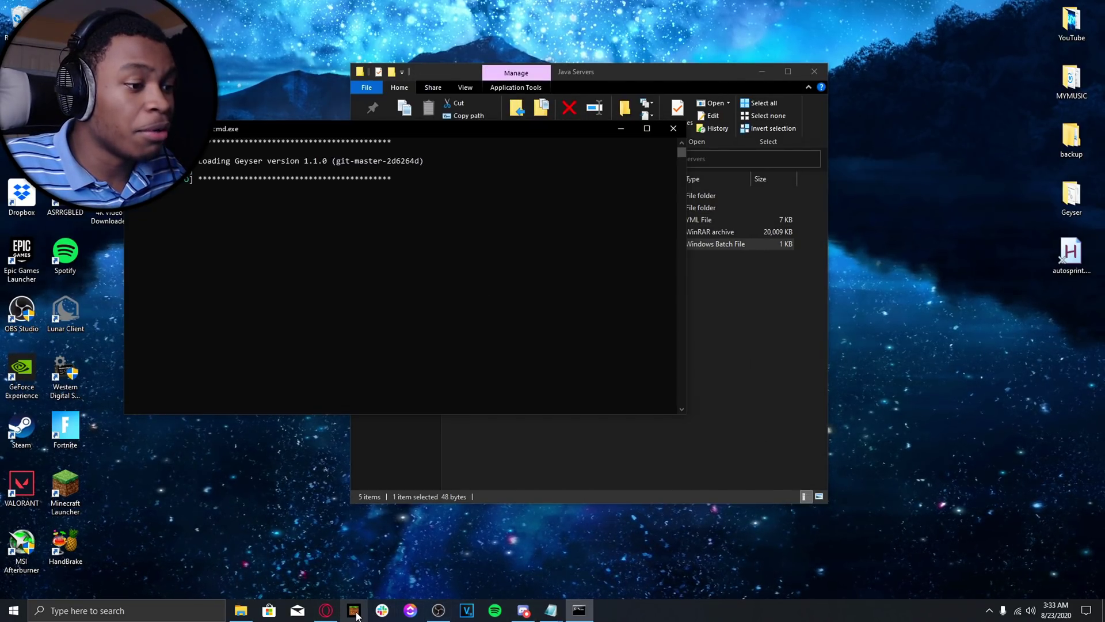
pyautogui.click(354, 611)
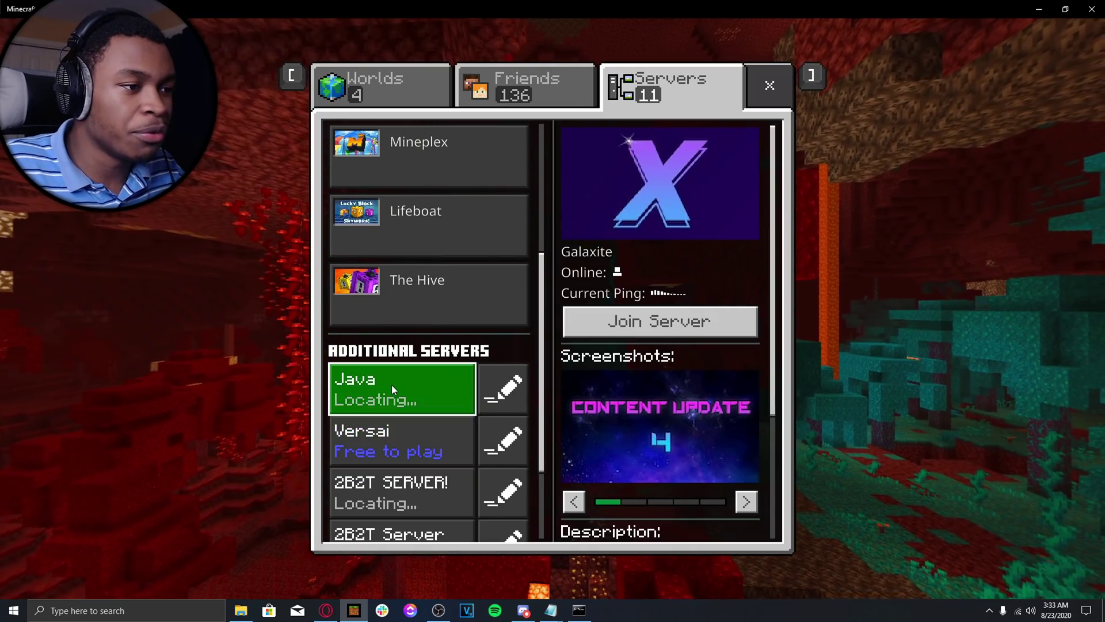
# - Select the Java server again and join it
pyautogui.click(391, 385)
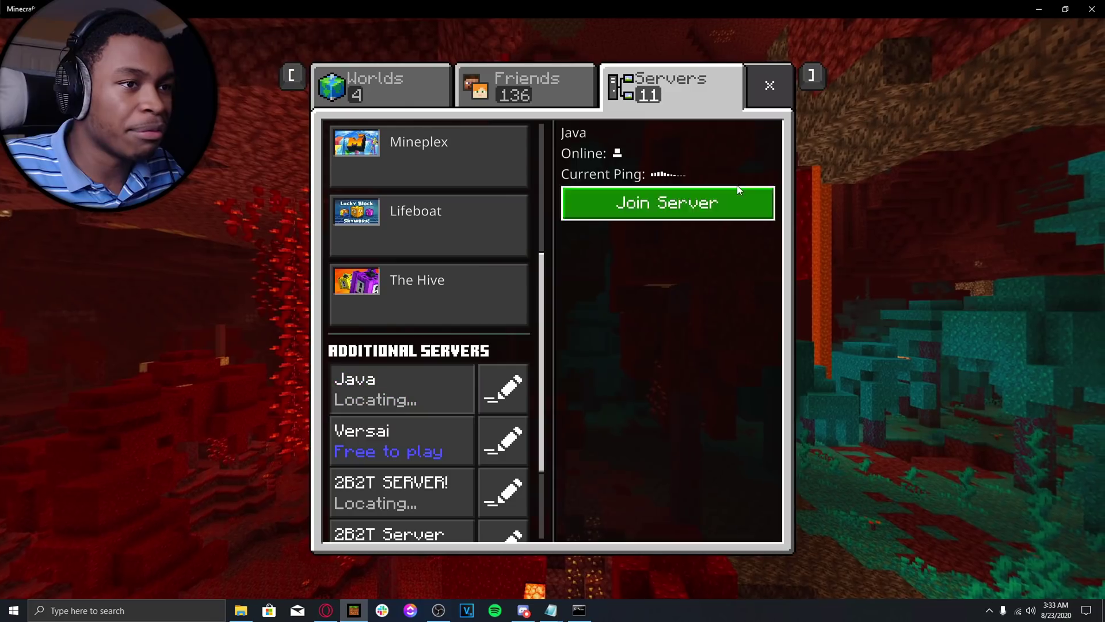
pyautogui.click(619, 205)
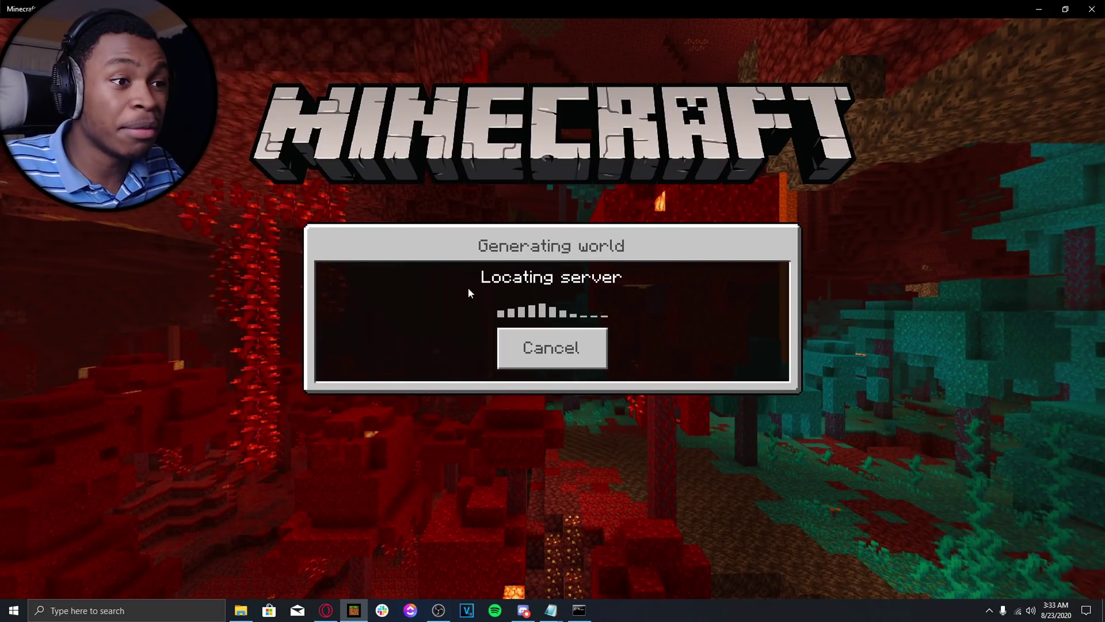